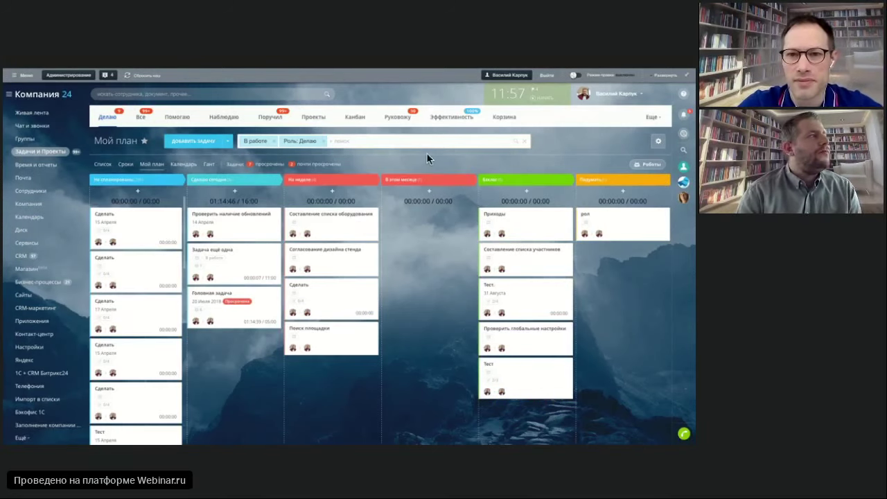
Create a new task titled "Маркетинг. Разработать контент план на неделю".
left_click(203, 142)
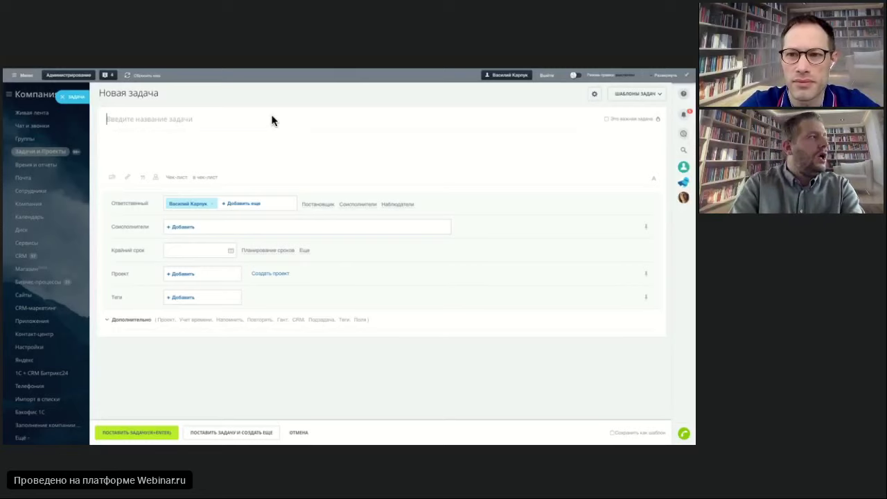
type("Мартке")
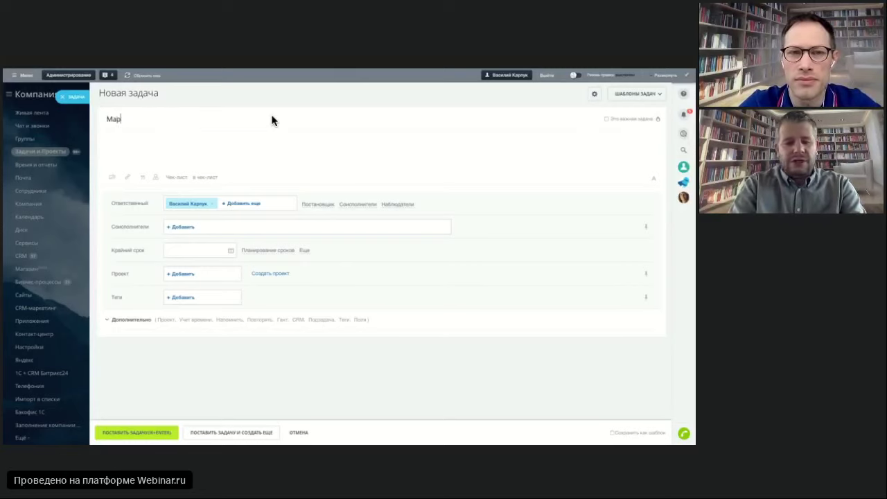
key("BackSpace")
key("BackSpace")
key("BackSpace")
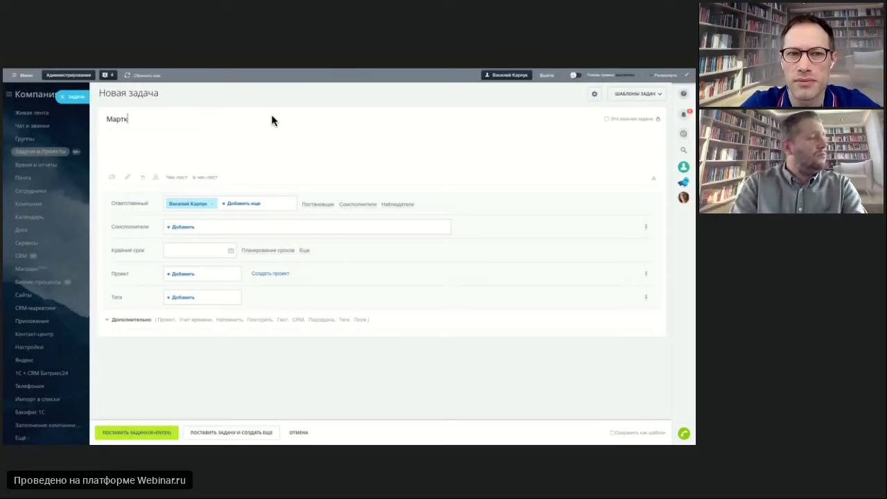
type("кетинг.")
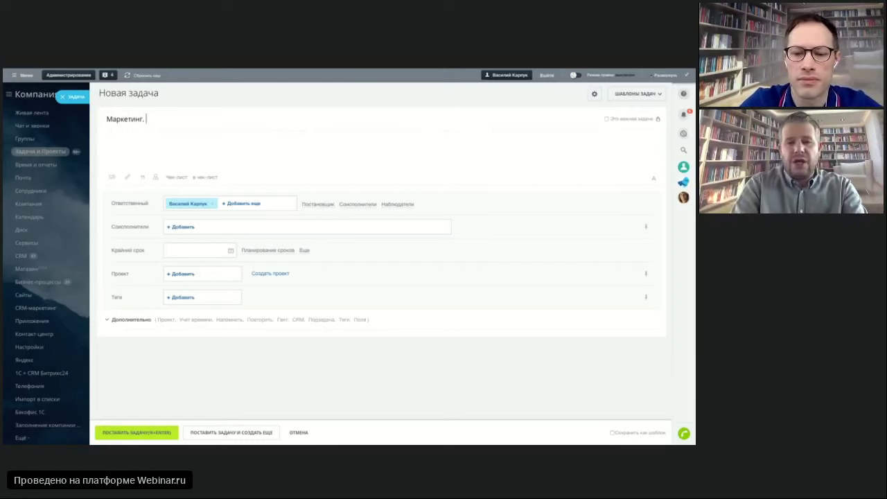
type("Ра")
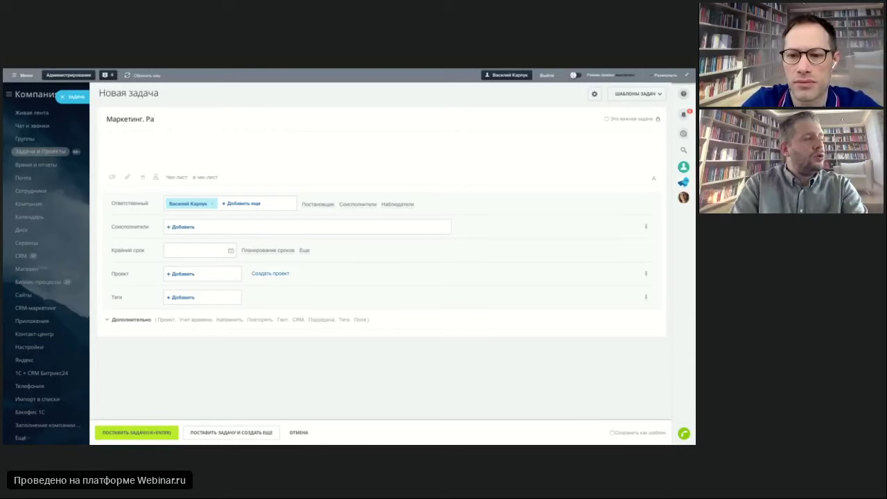
type("зработать ")
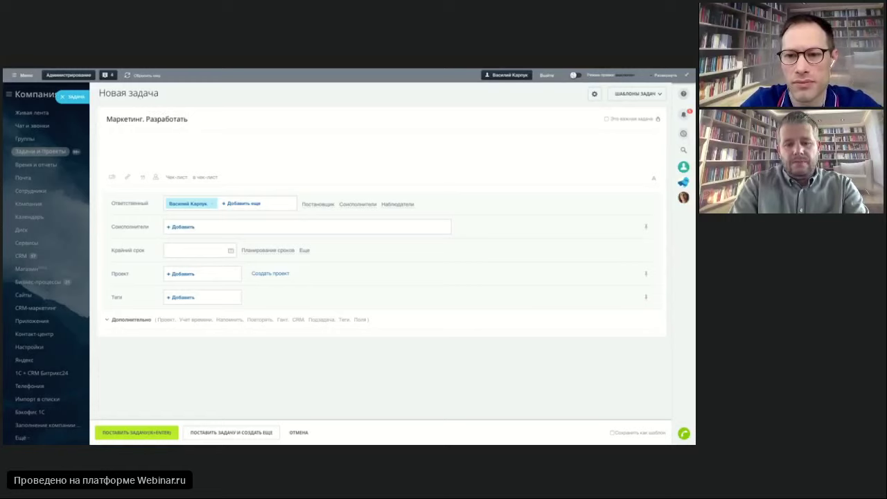
type("контент")
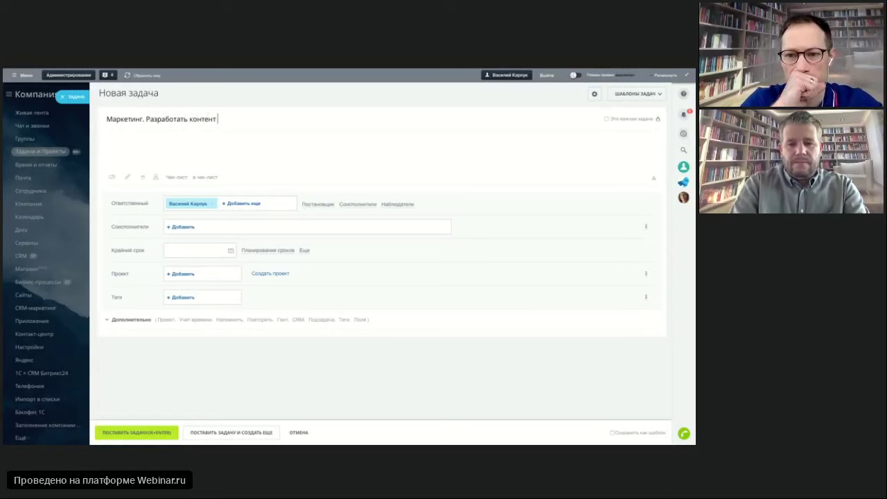
type(" план на неделю")
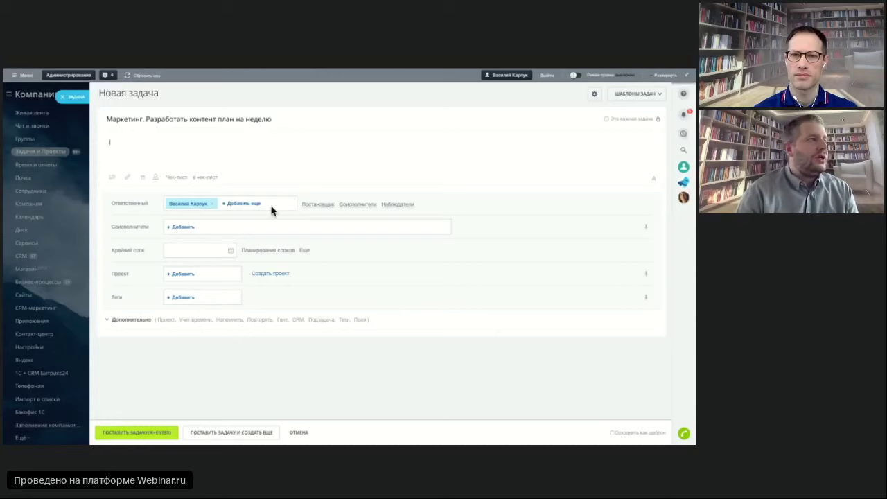
Add the first two people in the recent list as co-executors (Соисполнители) of the task.
left_click(350, 205)
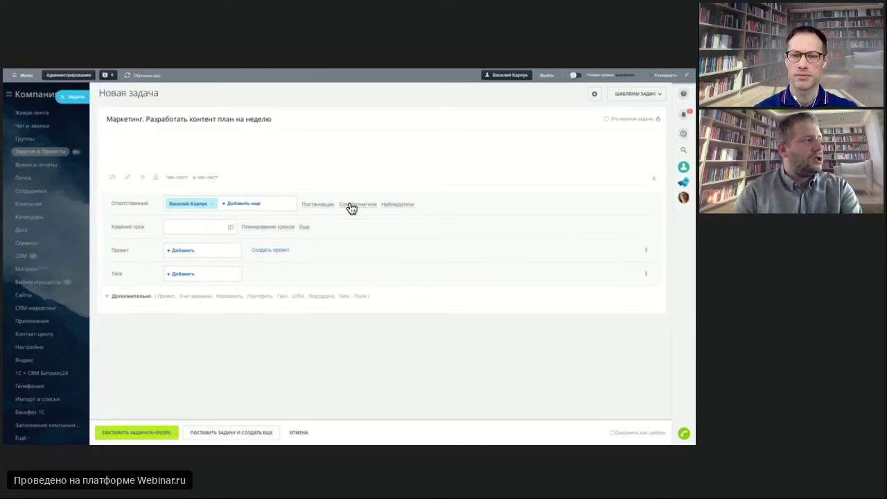
left_click(351, 205)
left_click(175, 229)
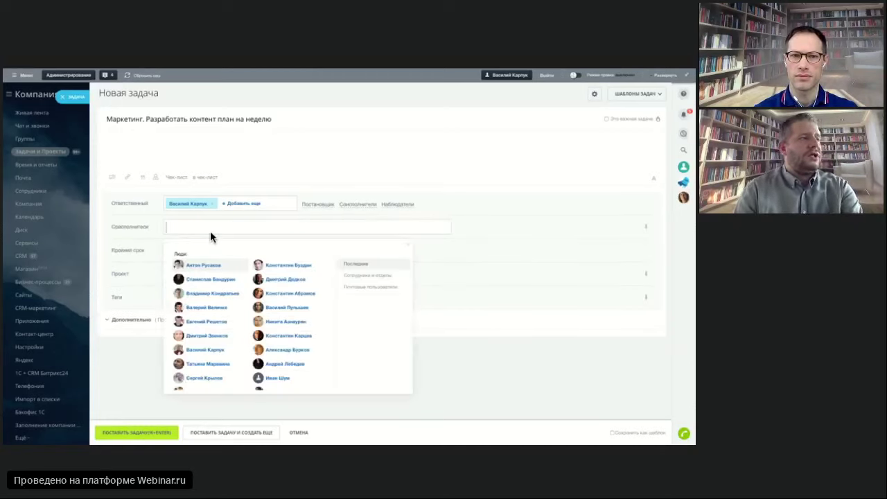
left_click(208, 265)
left_click(277, 269)
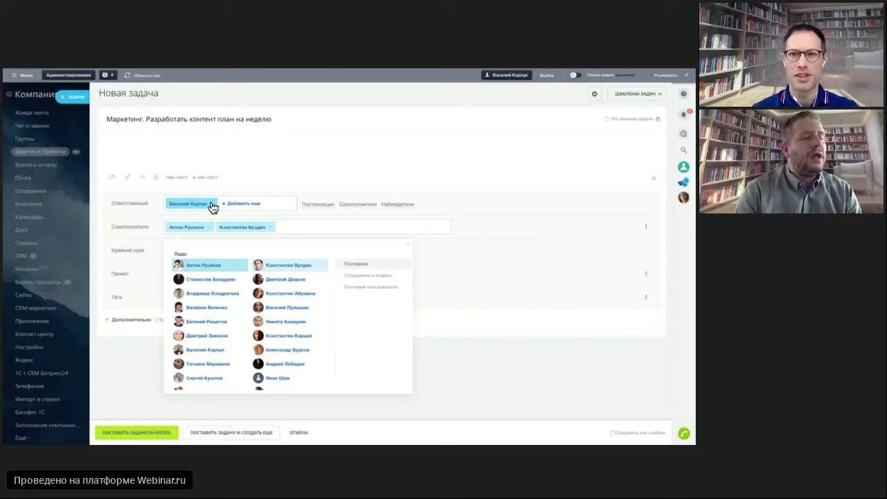
left_click(457, 190)
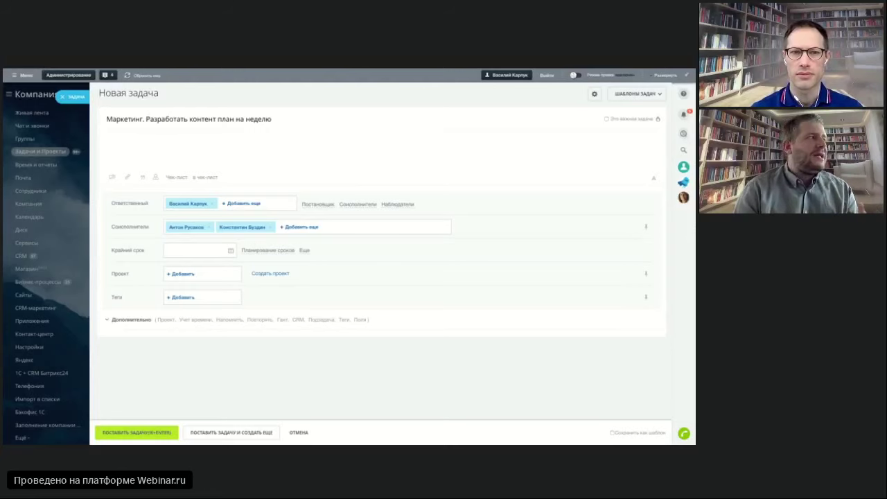
Enter "Текст" as the task description and show the file attachment options.
left_click(198, 153)
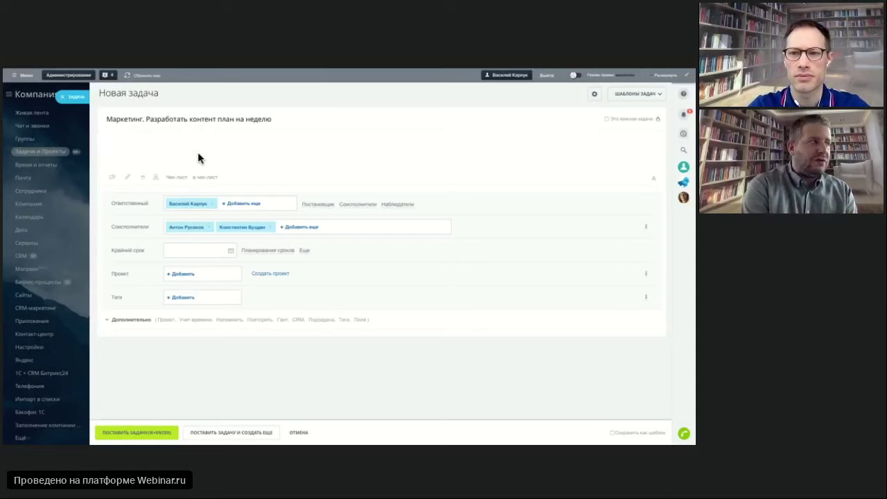
left_click(178, 149)
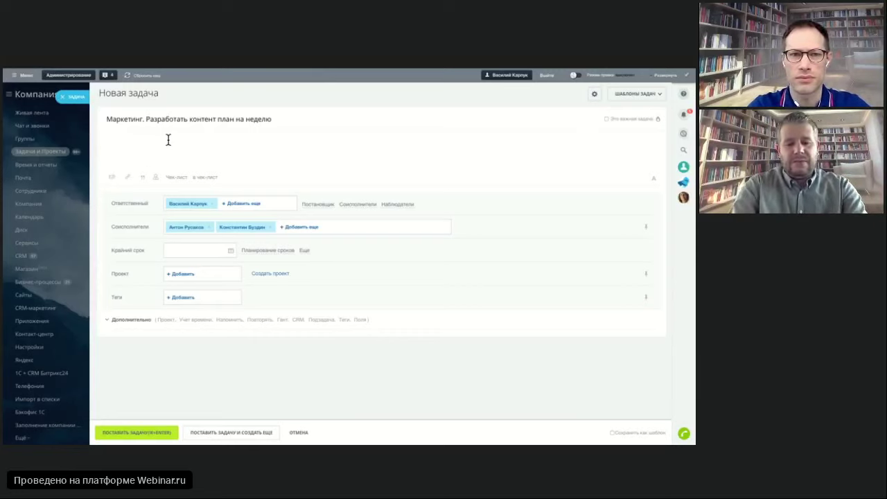
type("Так")
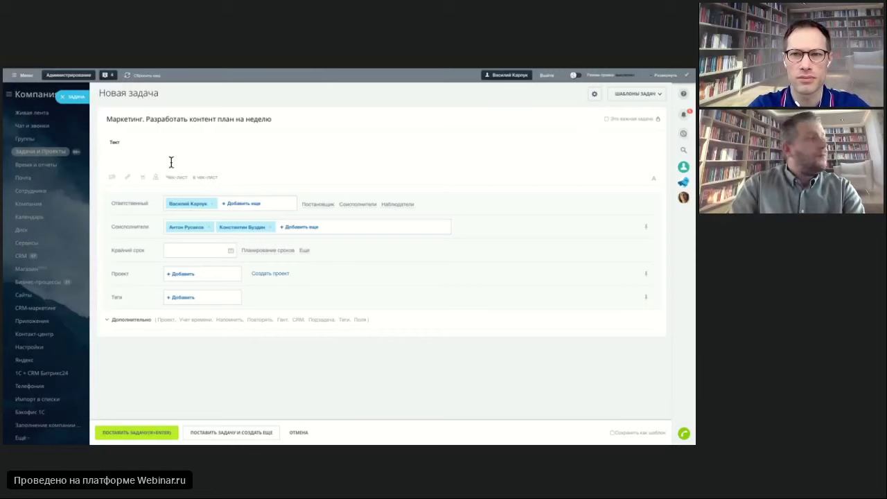
key("BackSpace")
type("кст")
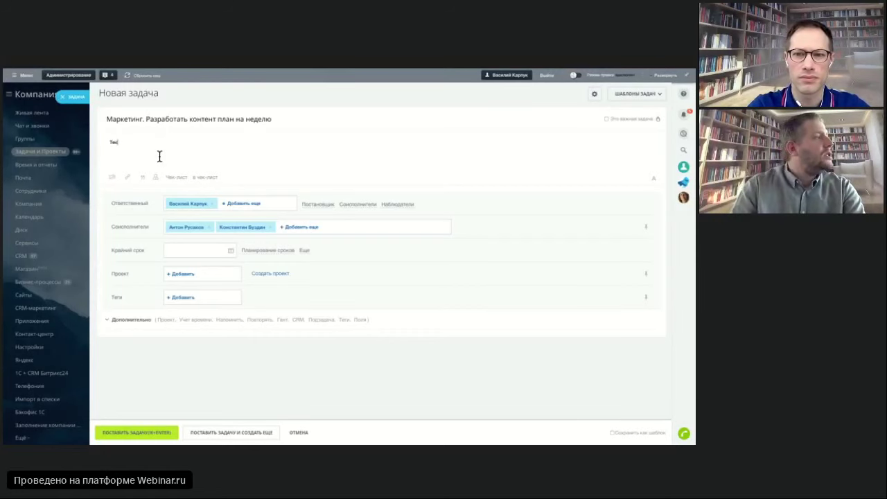
left_click(127, 178)
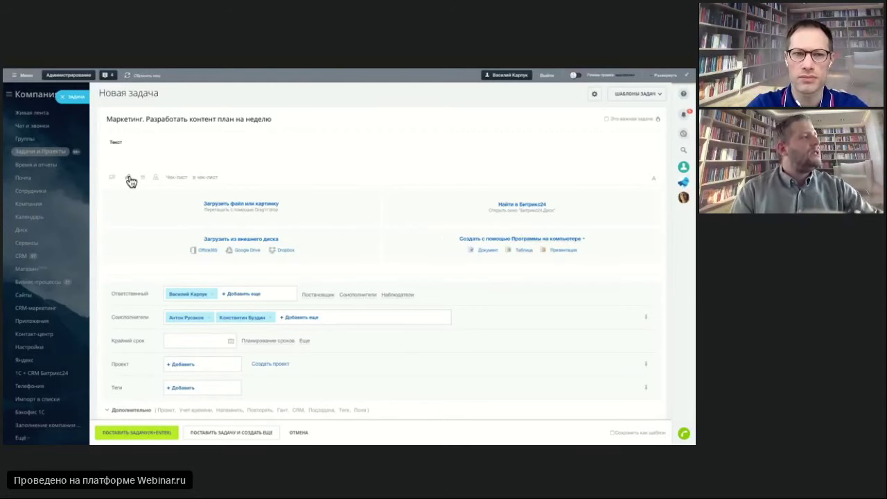
Add a checklist to the task with "Тест" as its first item.
left_click(178, 177)
type("Тек")
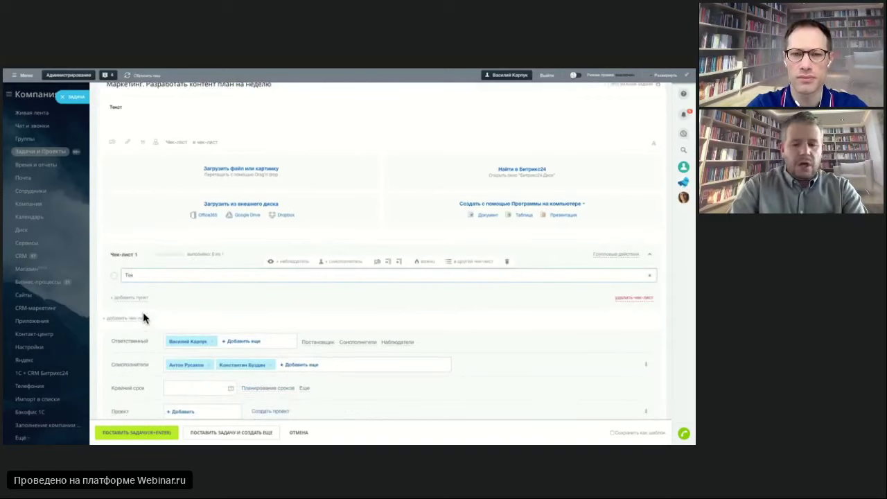
type("ст")
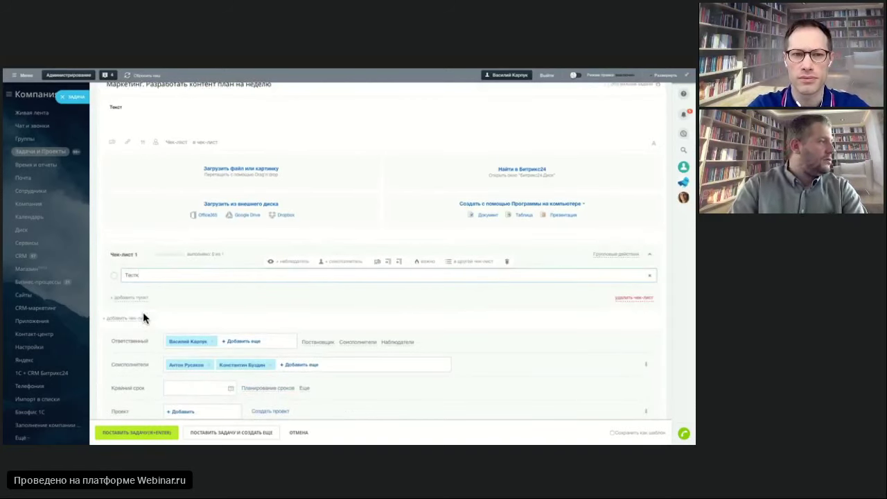
key("BackSpace")
type("с")
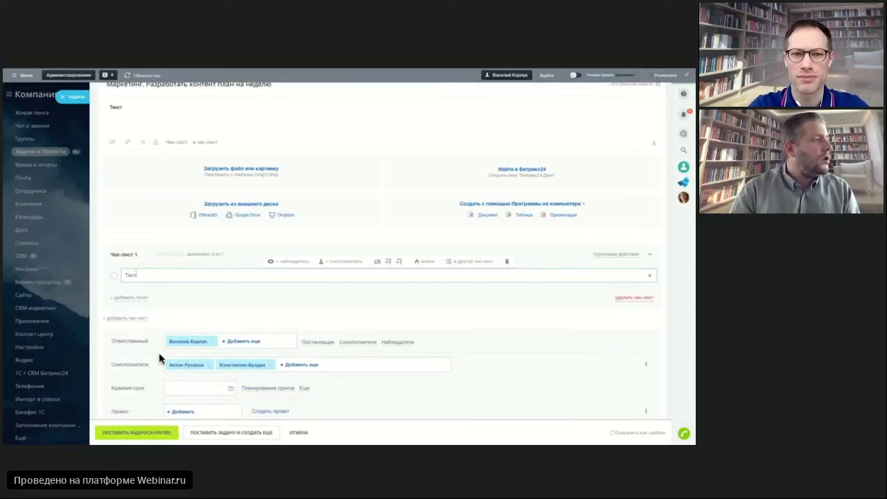
key("BackSpace")
type("т")
key("Return")
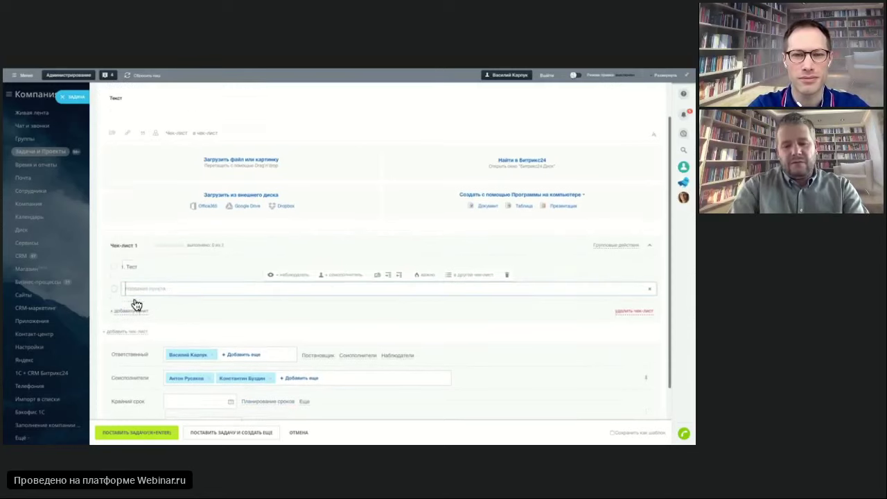
Enter "Тест" as the second checklist item and assign a colleague to it as co-executor.
type("Тест")
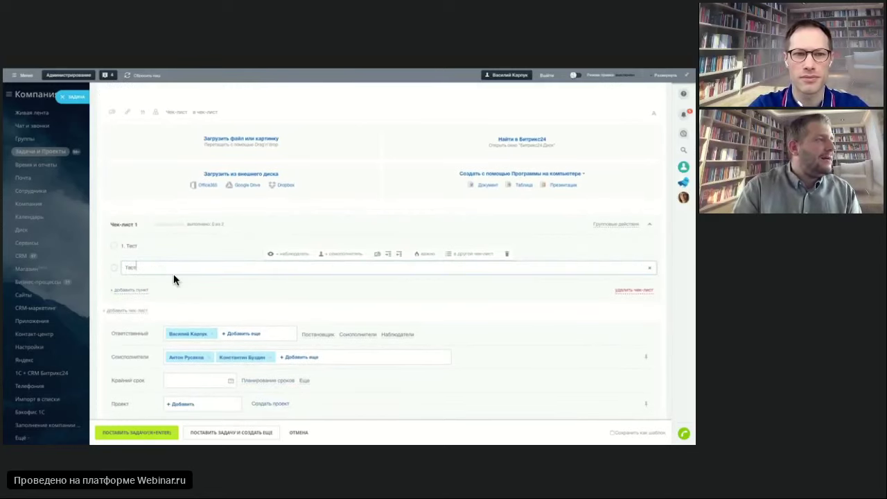
left_click(338, 257)
left_click(436, 301)
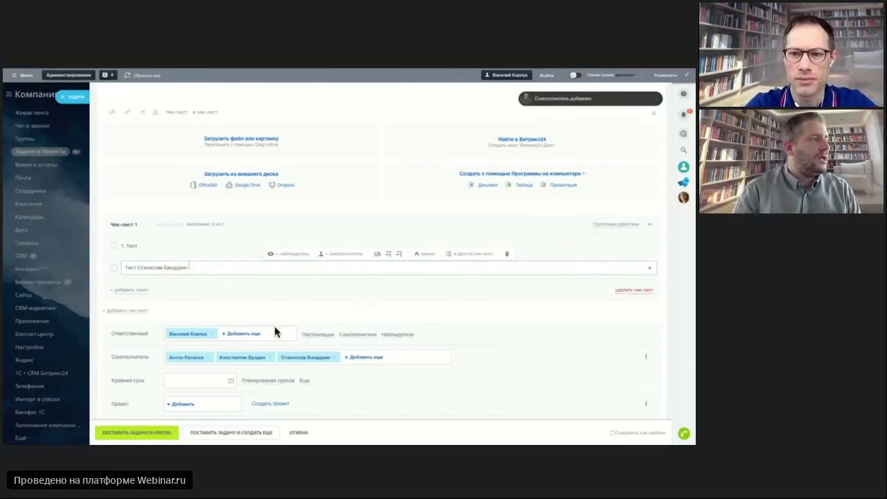
Show the task creator (Постановщик) field and set the deadline to 14.04.2020 19:00.
scroll(222, 285, "down", 2)
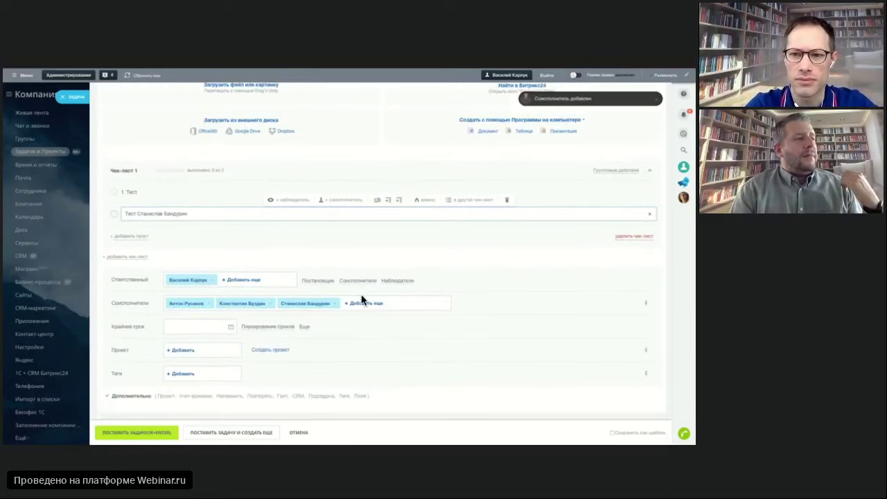
left_click(329, 280)
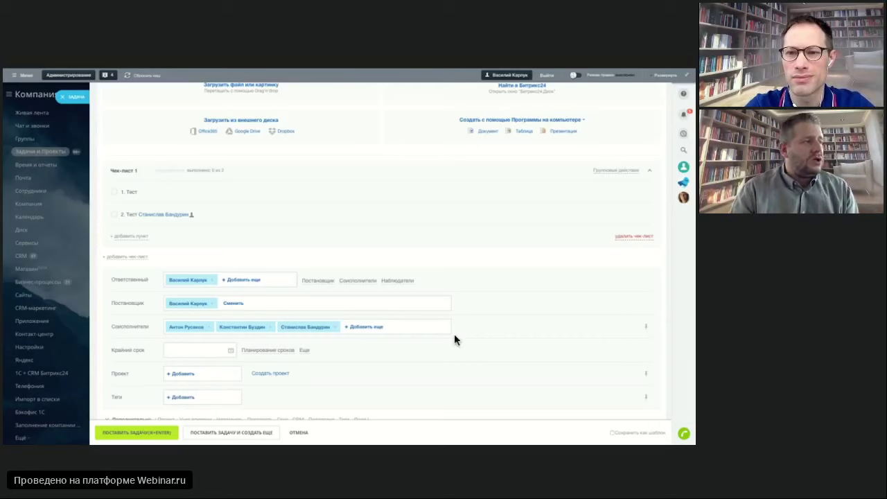
scroll(454, 334, "down", 1)
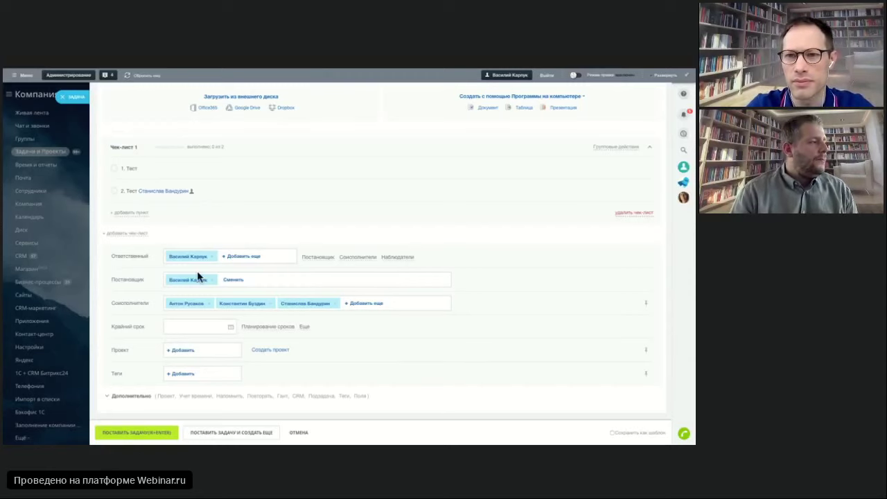
scroll(198, 282, "down", 1)
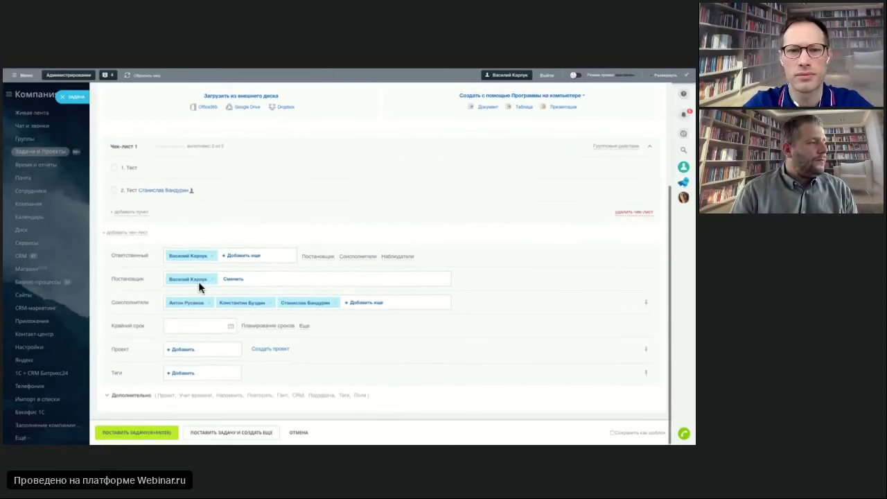
left_click(187, 325)
left_click(183, 378)
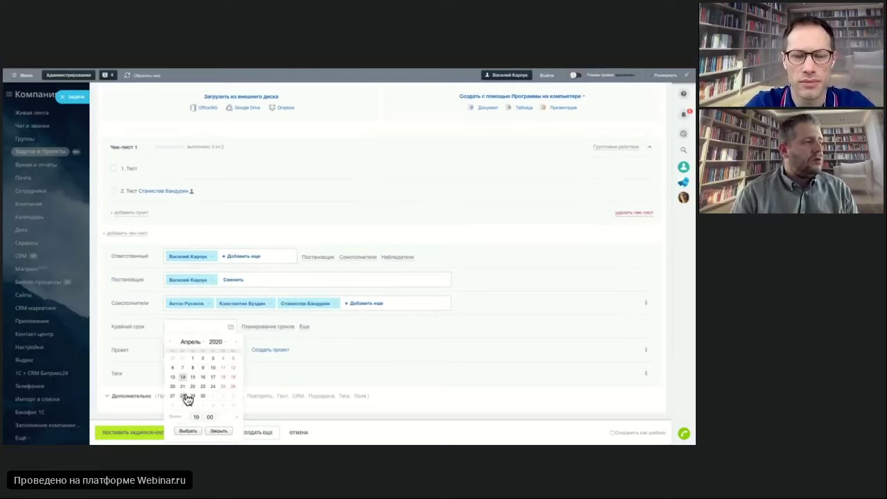
left_click(188, 430)
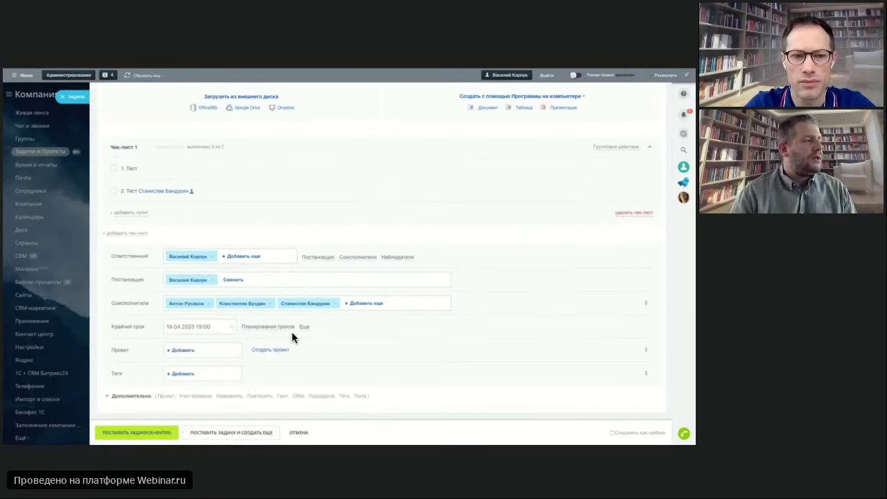
Expand the additional task settings and assign the task to the "Выставка" project.
left_click(166, 403)
scroll(282, 333, "down", 3)
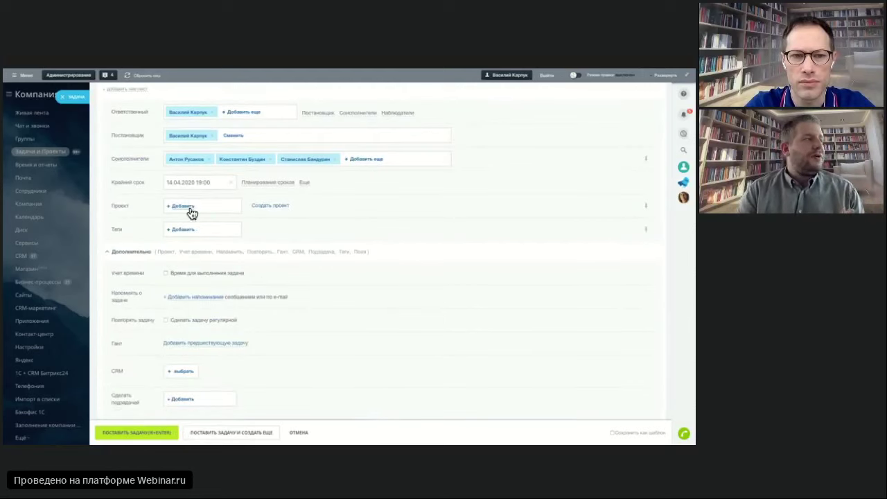
left_click(191, 210)
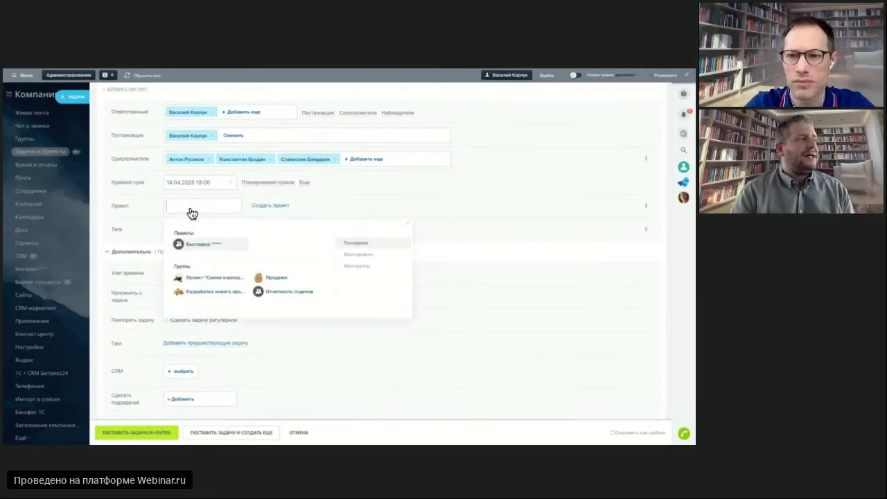
left_click(211, 245)
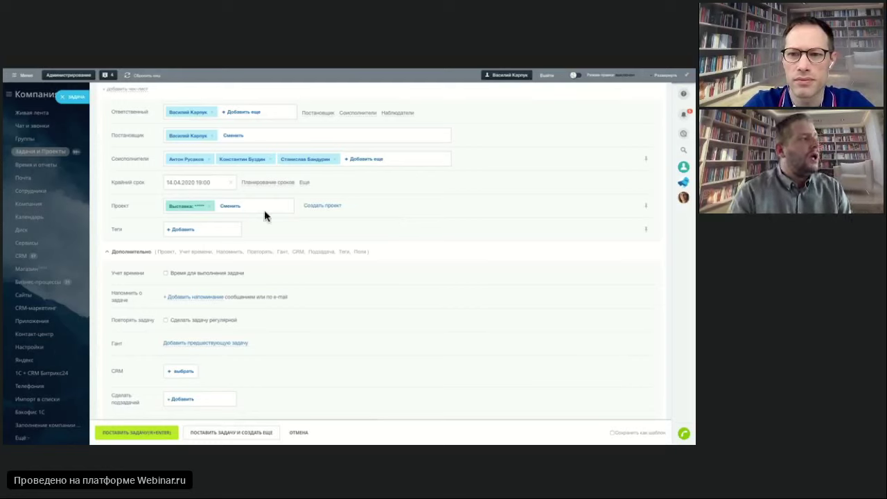
Add the existing "crm" tag to the task.
left_click(189, 232)
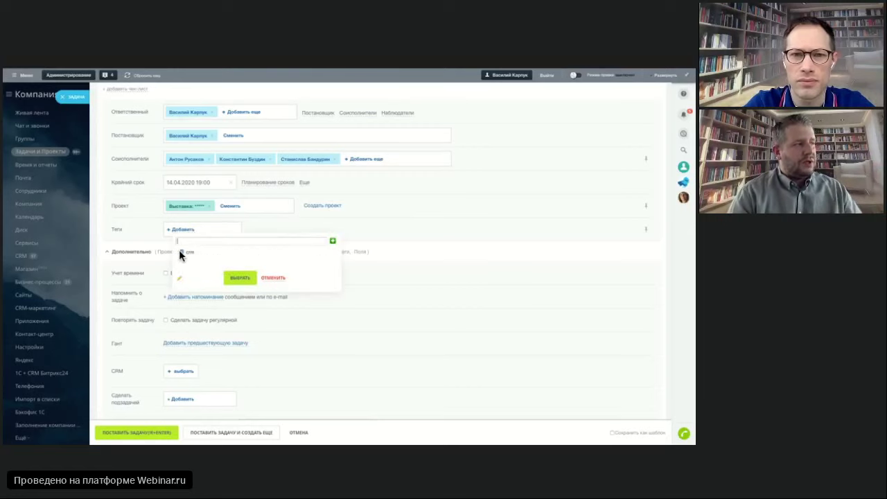
left_click(181, 253)
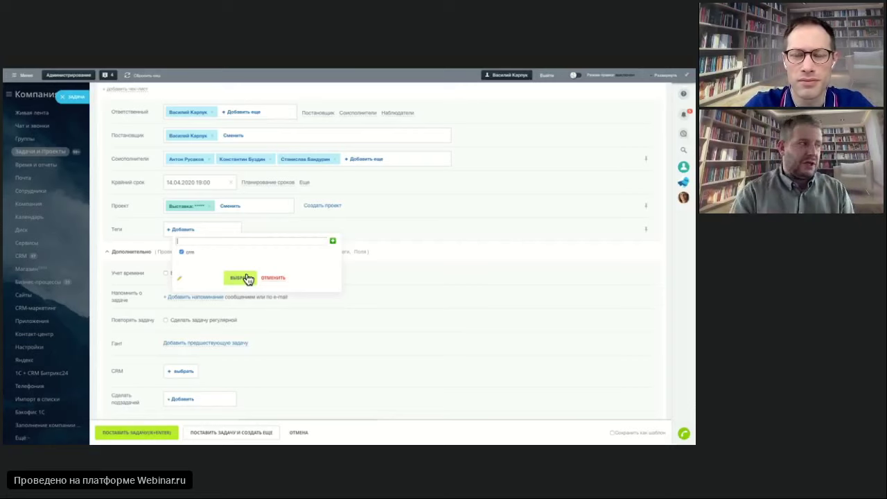
left_click(246, 278)
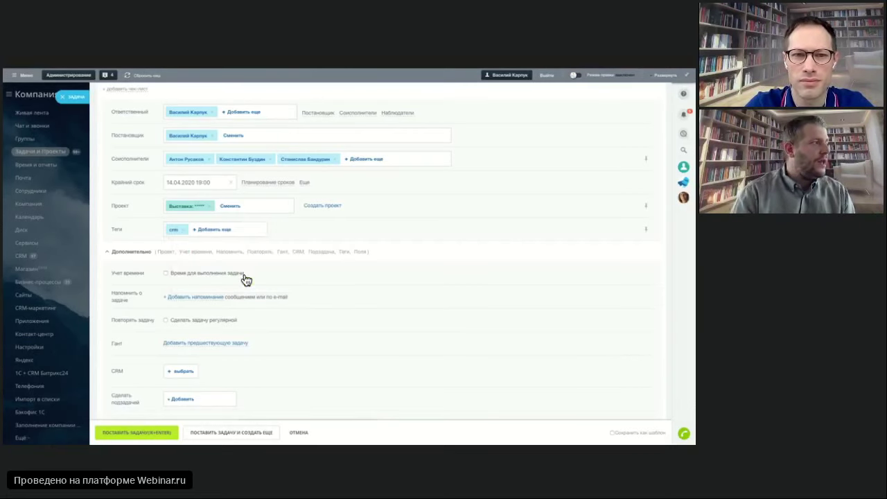
Enable time tracking ("Время для выполнения задачи") for the task and activate its planned hours field.
scroll(236, 284, "down", 2)
left_click(165, 211)
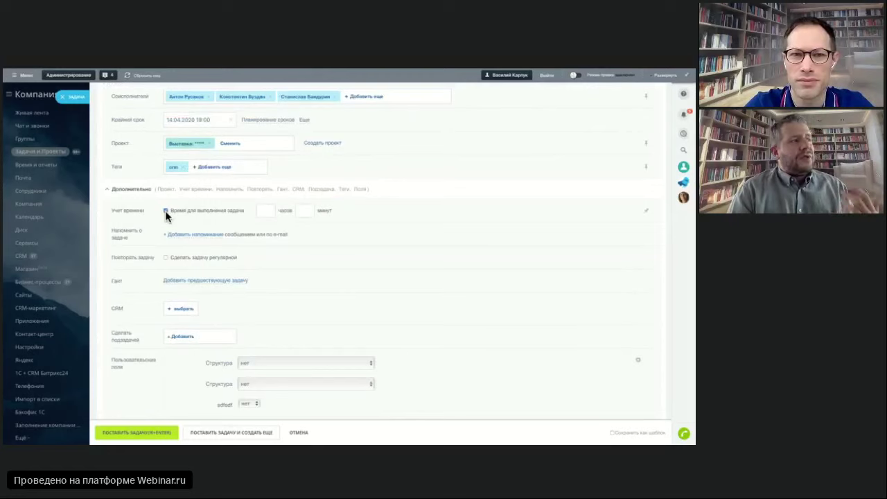
left_click(267, 215)
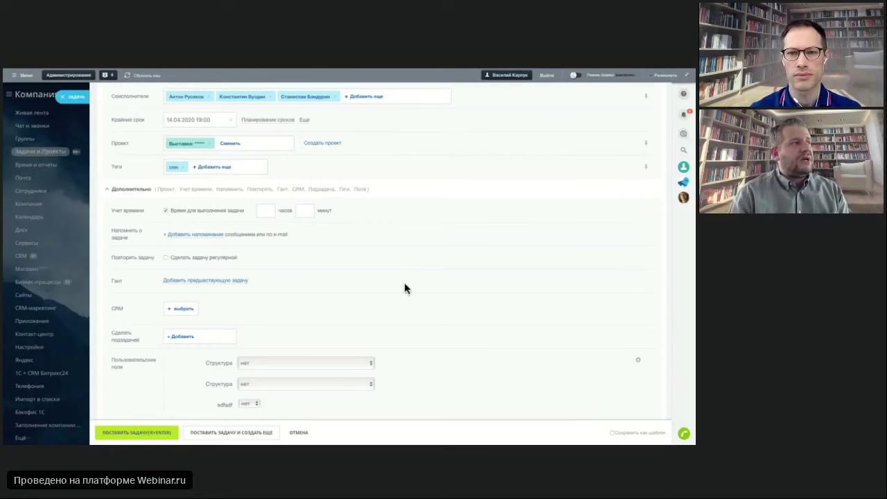
scroll(405, 288, "down", 1)
left_click(267, 173)
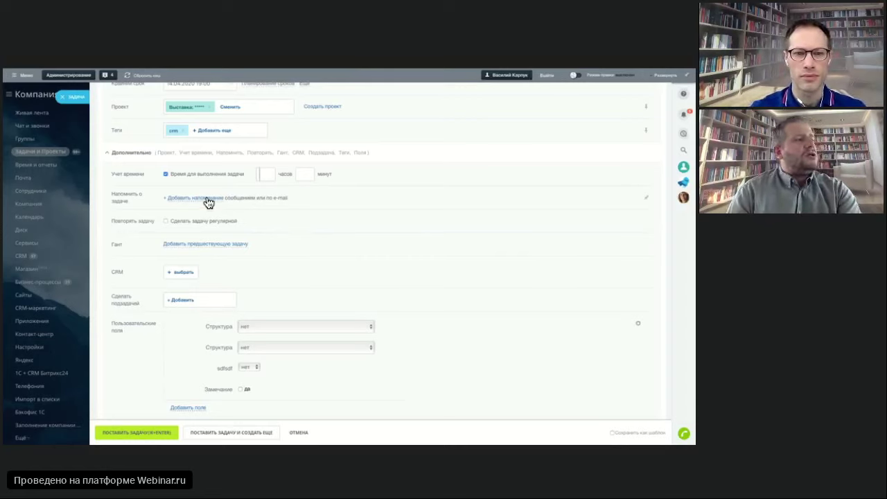
Make the task regular ("Сделать задачу регулярной") and set its repetition to monthly ("месяц").
left_click(167, 221)
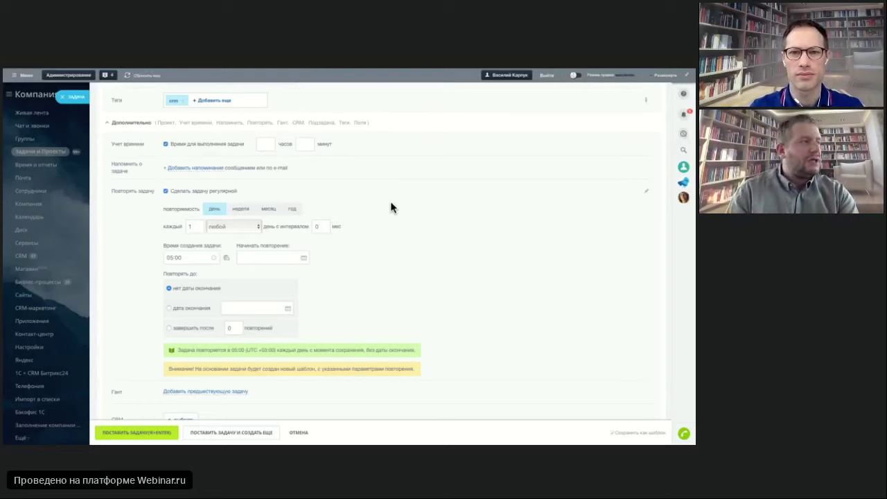
scroll(354, 233, "down", 1)
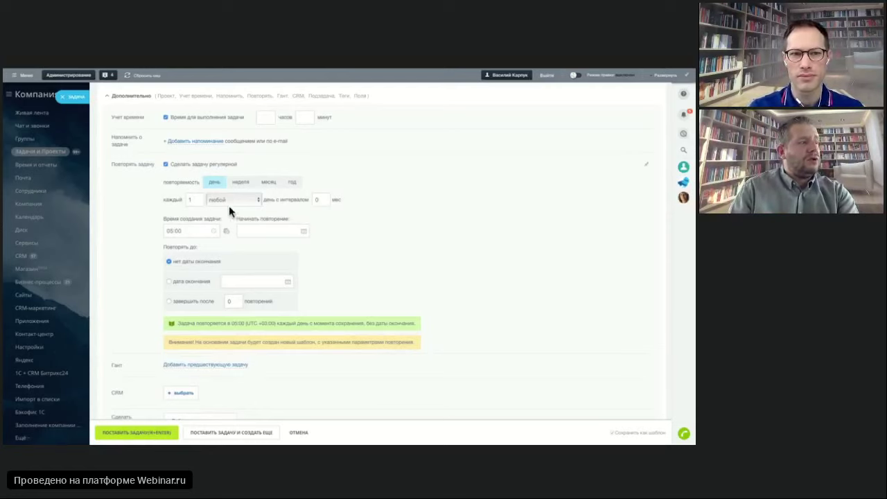
left_click(268, 183)
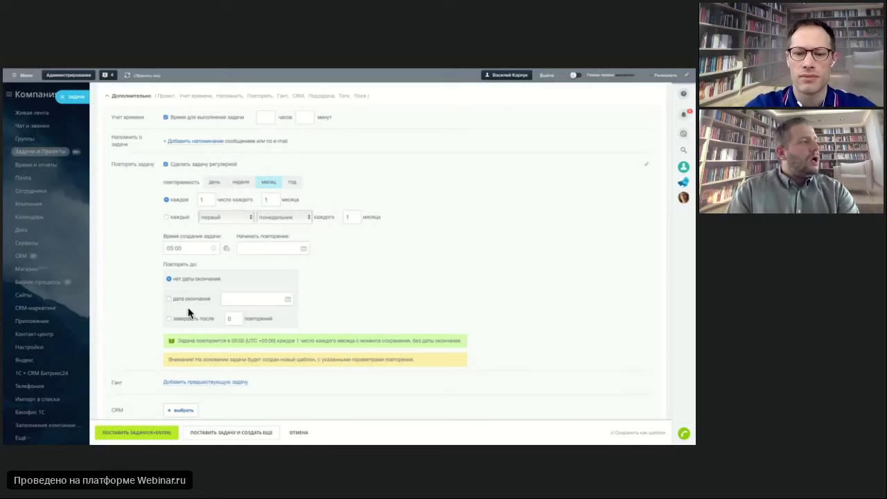
Create the content-plan task with the filled-in settings and open it from the "Мой план" board.
scroll(188, 307, "down", 3)
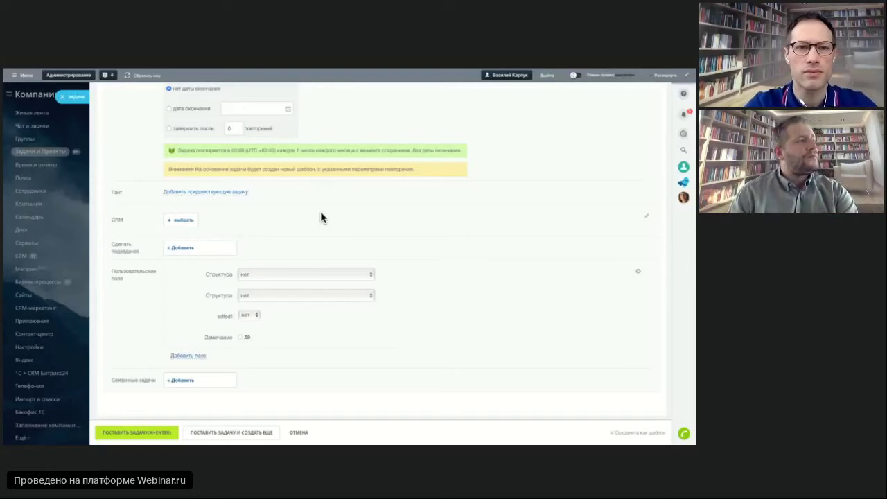
scroll(297, 225, "down", 1)
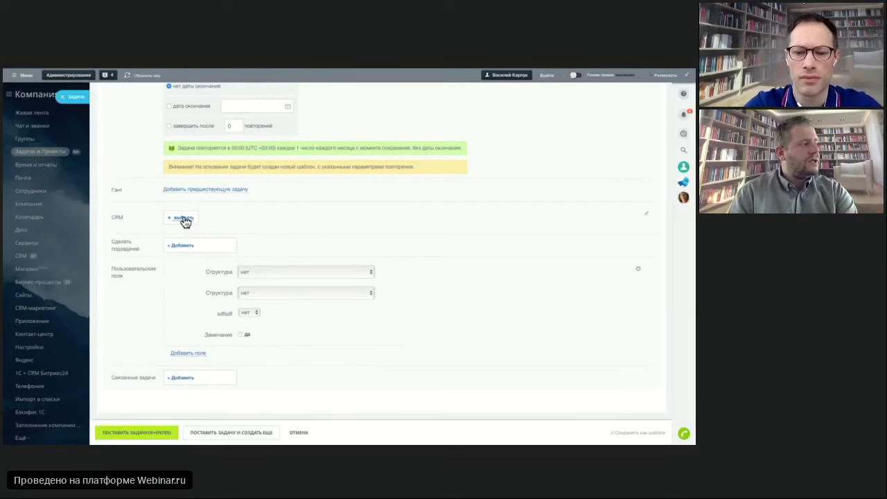
left_click(136, 433)
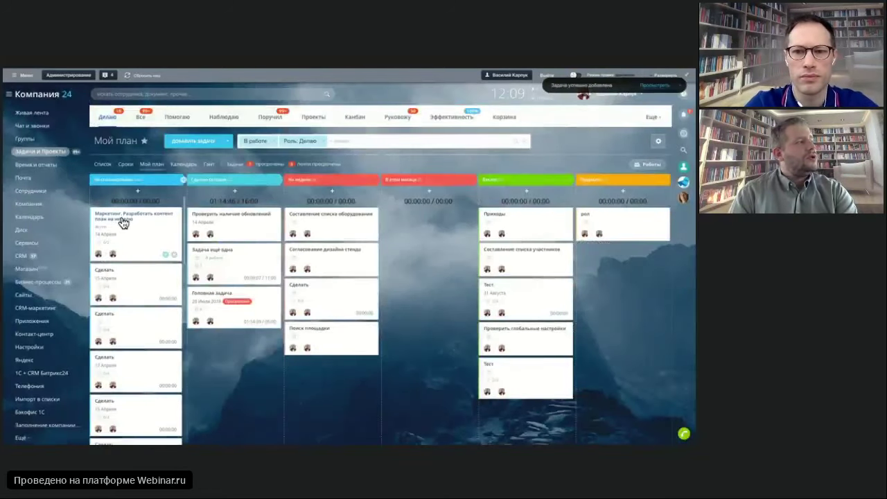
left_click(123, 221)
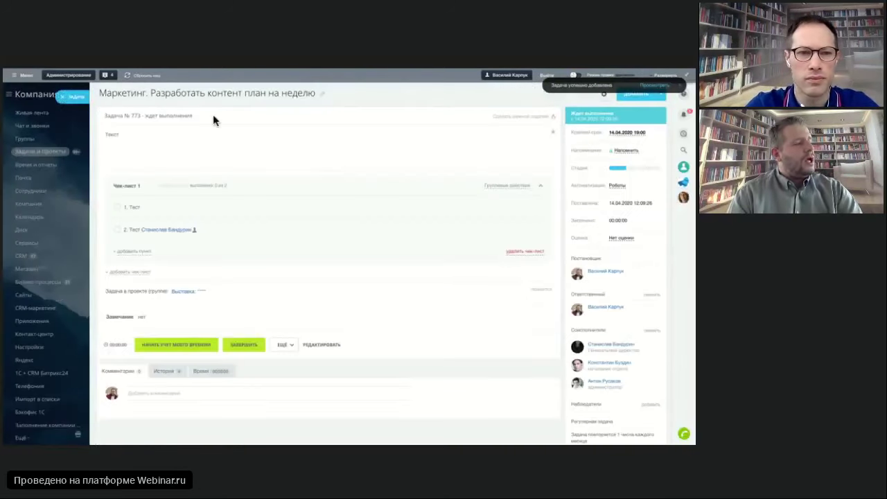
Draft the comment "тест" on the task, replace it with "Принял" and post it.
left_click(144, 393)
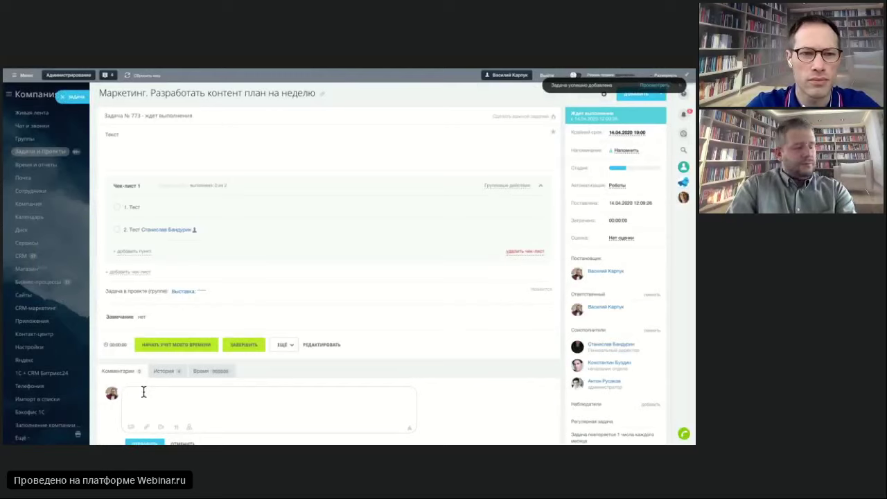
type("тест")
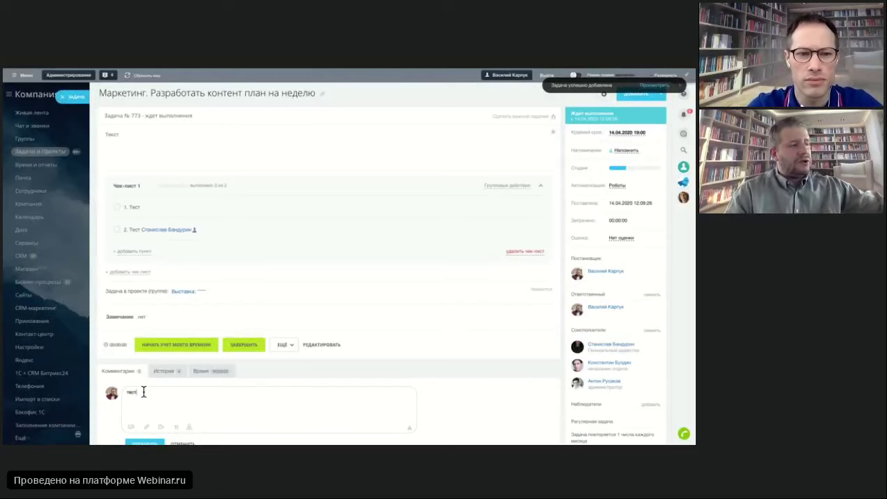
scroll(178, 376, "down", 1)
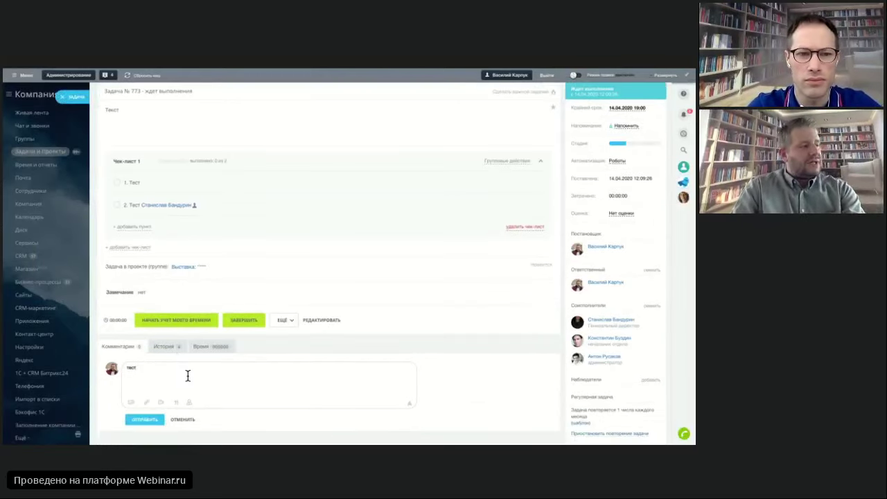
key("BackSpace")
key("BackSpace")
key("BackSpace")
key("BackSpace")
type("Пр")
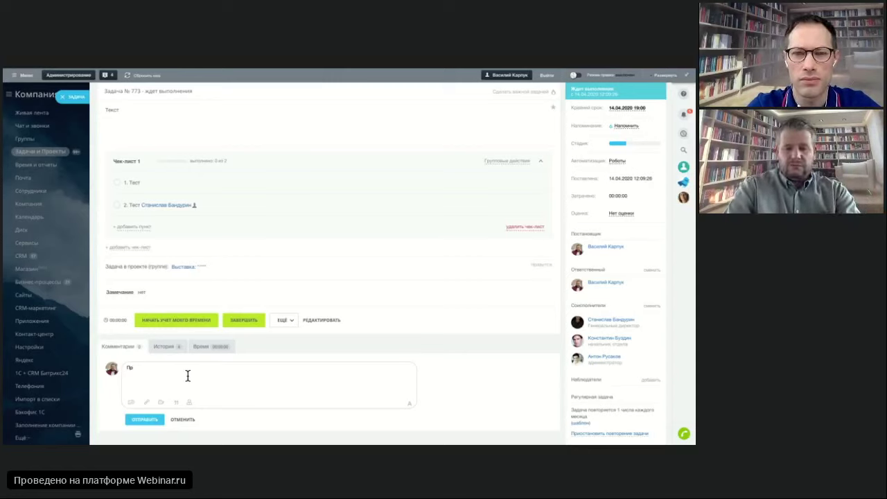
type("инял")
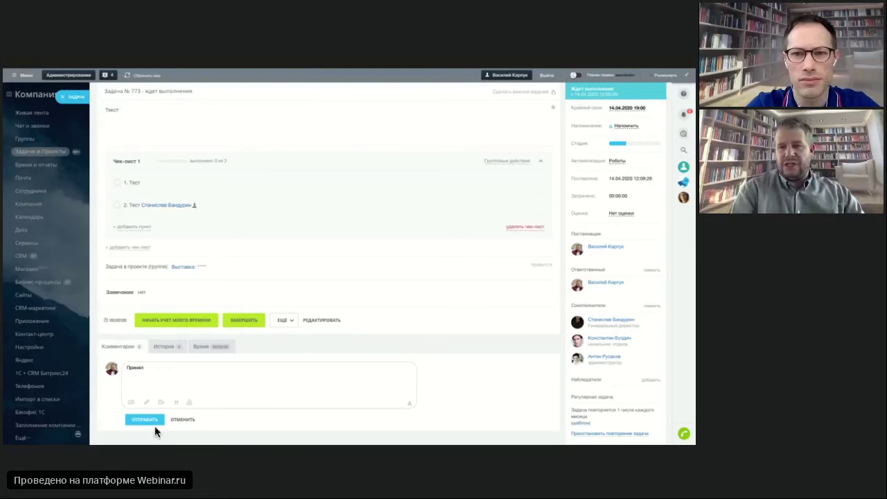
left_click(149, 421)
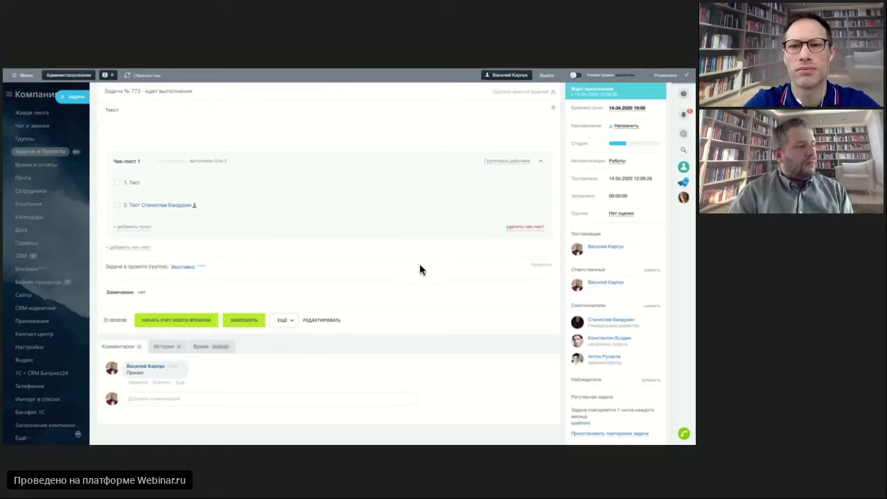
Review the task's change history and time records, and briefly run and pause its time tracking.
left_click(167, 346)
scroll(411, 279, "down", 1)
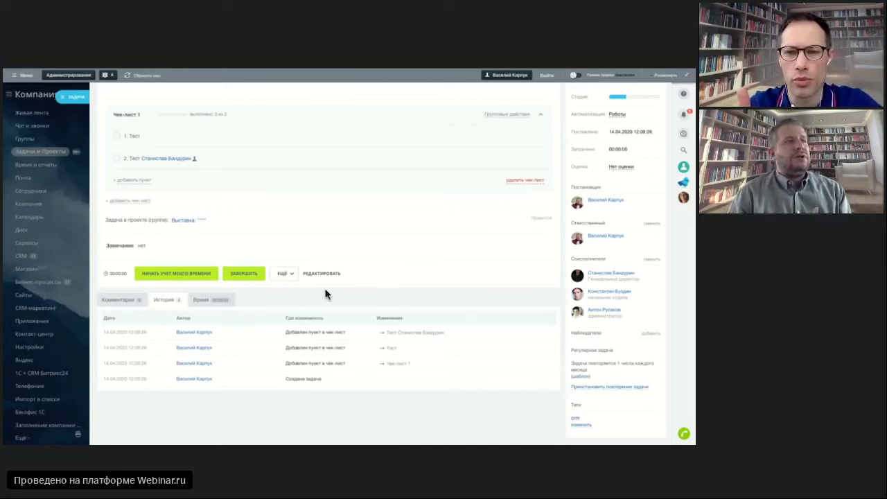
left_click(202, 299)
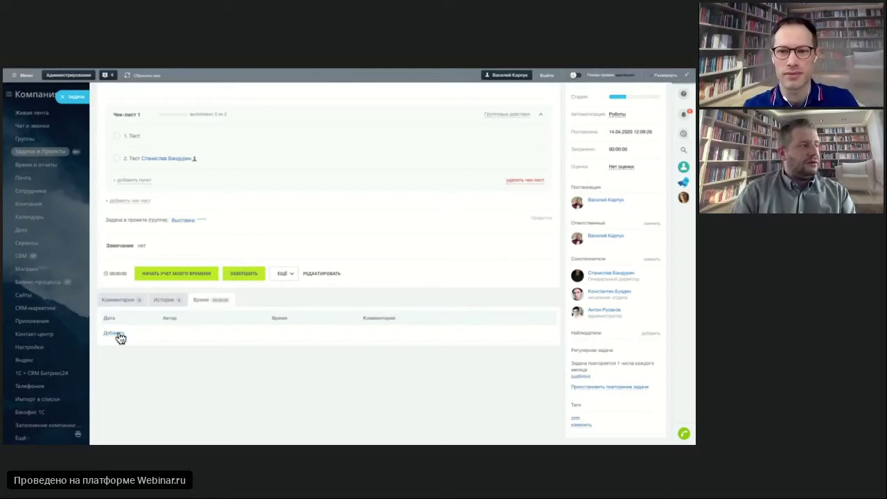
left_click(172, 278)
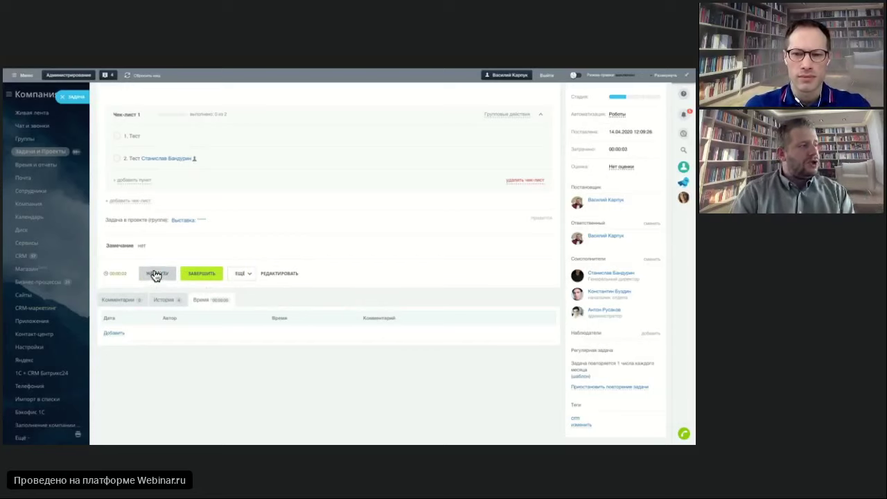
left_click(158, 275)
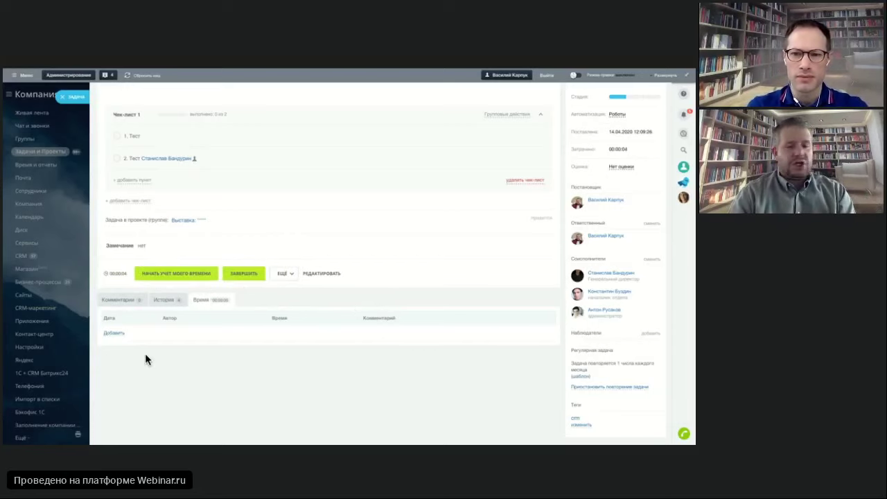
Add a manual time record dated 14.04.2020 12:11:00 with 1 hour spent and the comment "эпитлядолл".
left_click(115, 332)
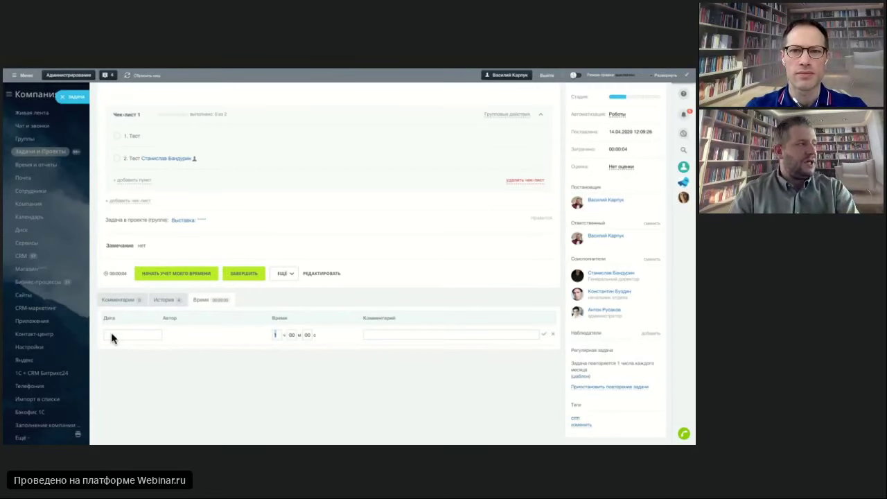
left_click(111, 333)
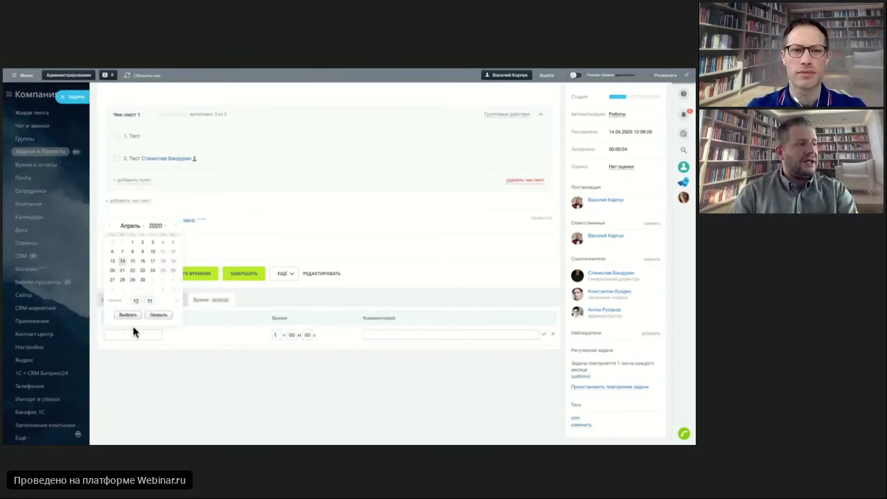
left_click(131, 316)
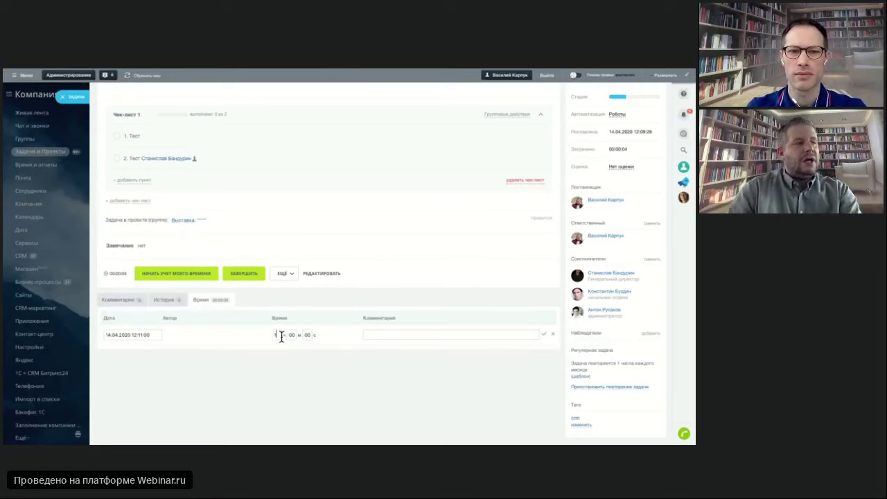
type("1")
left_click(404, 335)
type("эпитлядолл")
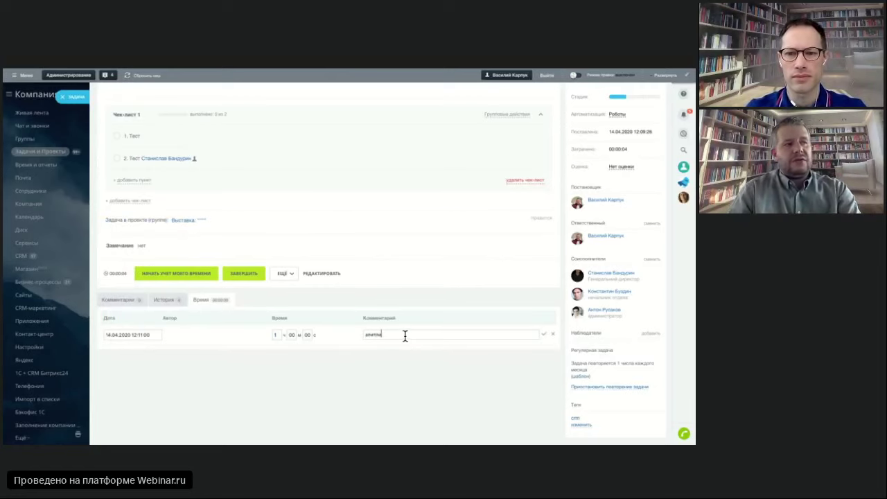
left_click(544, 334)
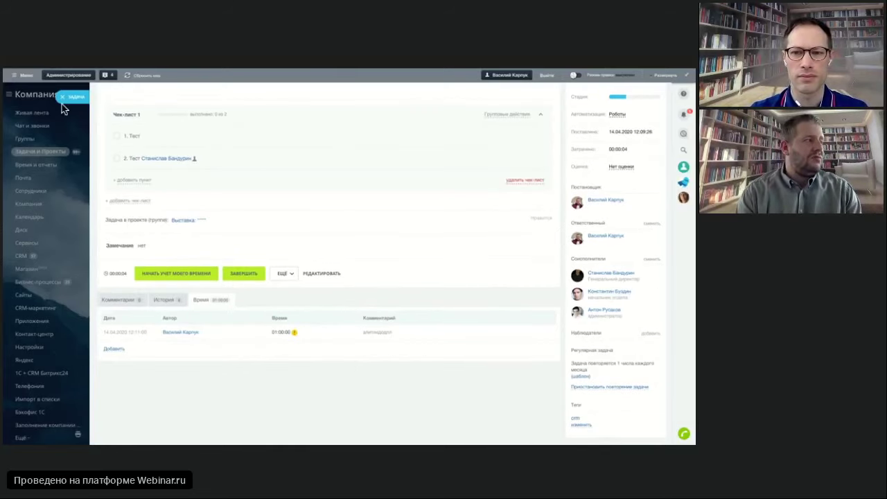
Close the task, move it to "Сделаю сегодня" on the plan board, and distribute unplanned "Сделать" tasks to "На неделе" and "В этом месяце".
left_click(119, 299)
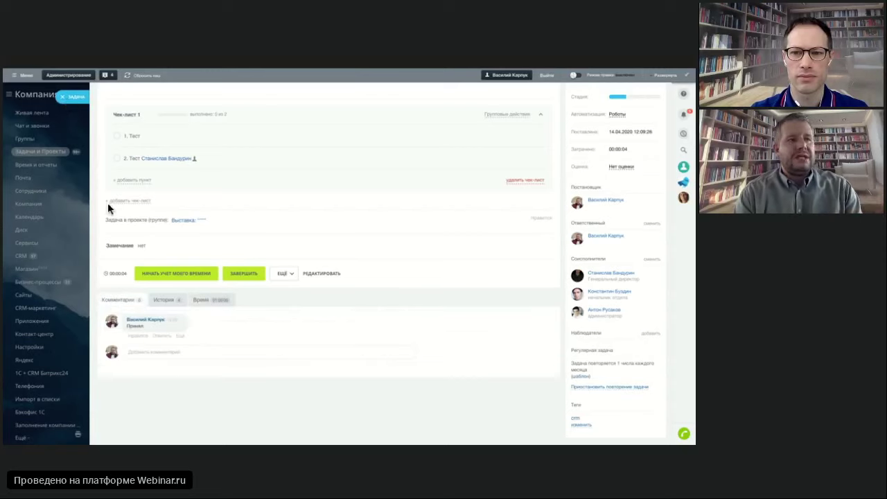
left_click(70, 97)
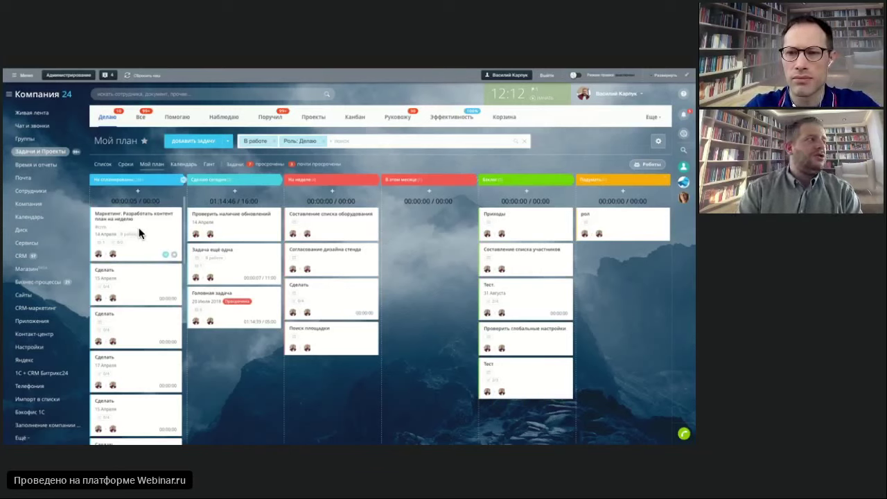
left_click_drag(140, 227, 208, 223)
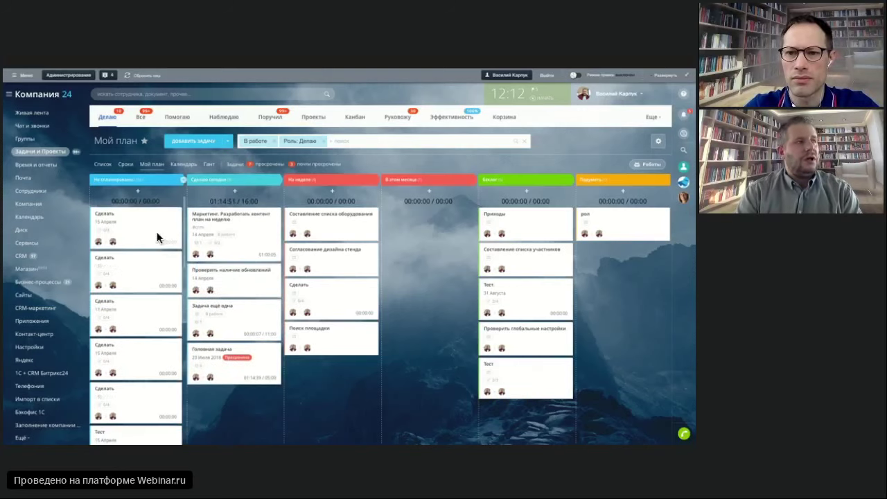
left_click_drag(157, 237, 427, 229)
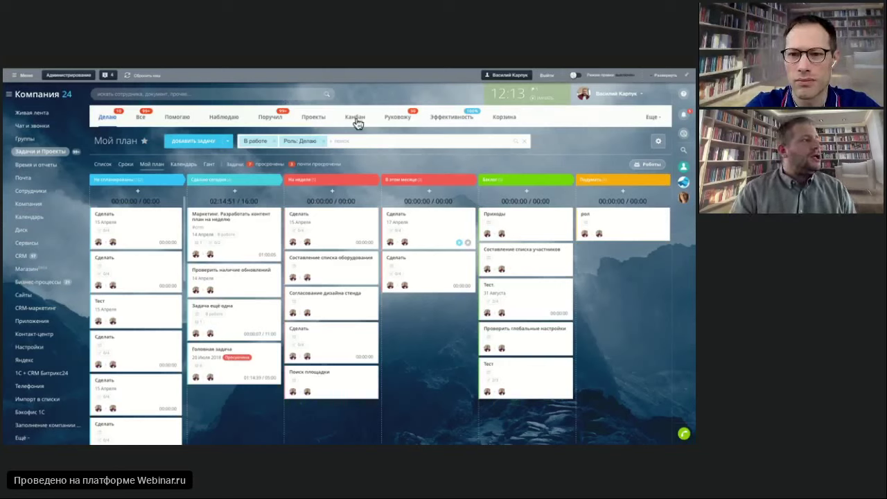
View the tasks grouped by deadline ("Сроки") and in the April 2020 calendar.
left_click(124, 166)
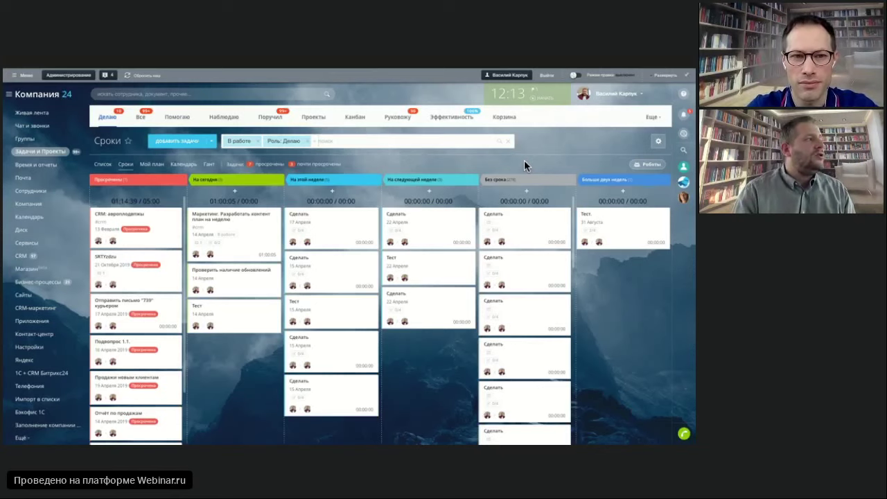
left_click(186, 167)
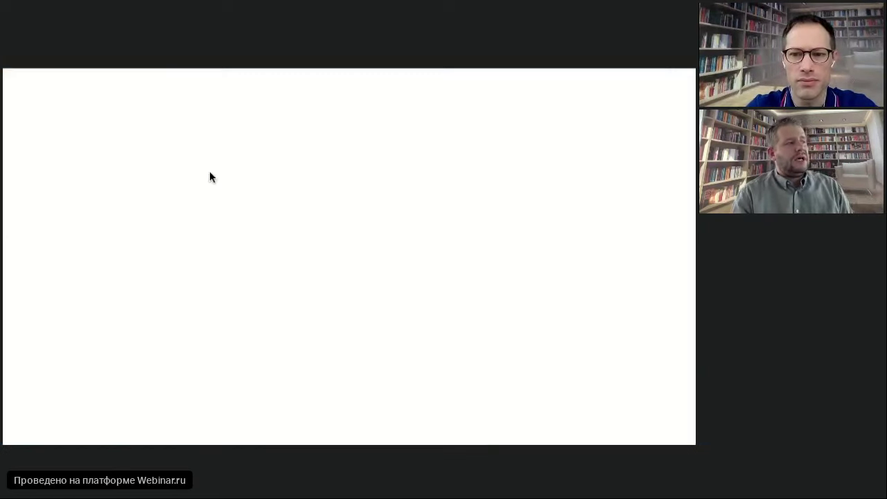
scroll(342, 311, "down", 1)
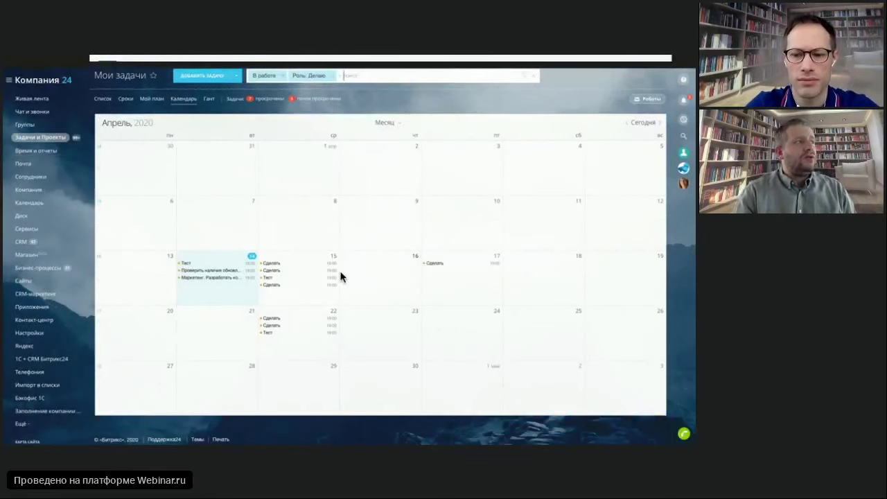
scroll(275, 277, "up", 1)
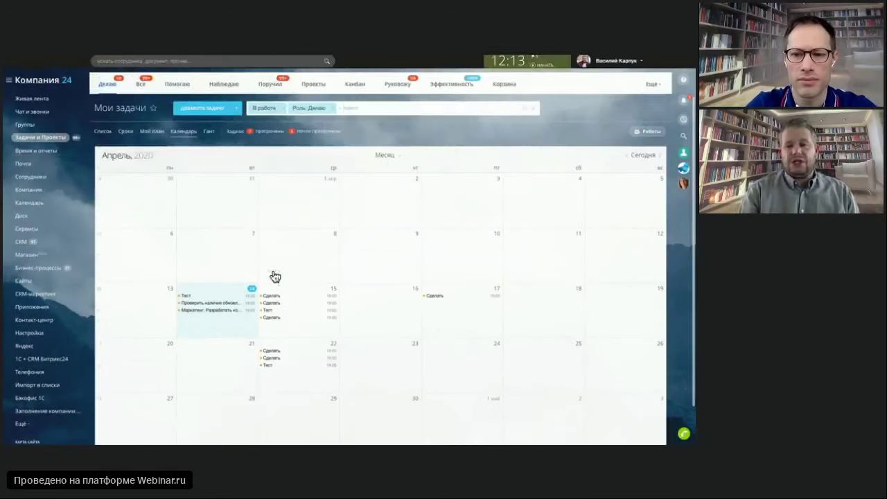
Display the tasks as a Gantt chart and shift the fourth and fifth "Сделать" tasks to later dates.
left_click(209, 132)
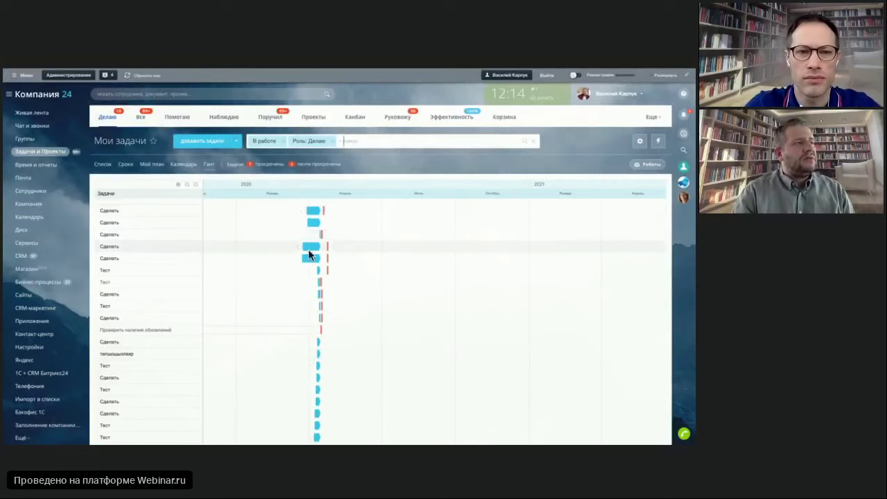
left_click_drag(310, 253, 395, 257)
left_click_drag(333, 258, 394, 261)
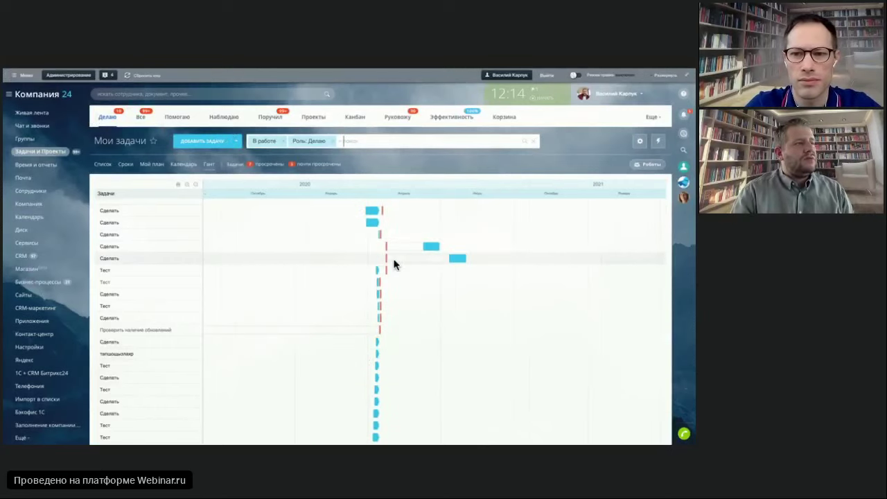
Link the second "Сделать" task to the fifth one on the Gantt chart and shift the second task to late 2020.
left_click_drag(381, 226, 469, 263)
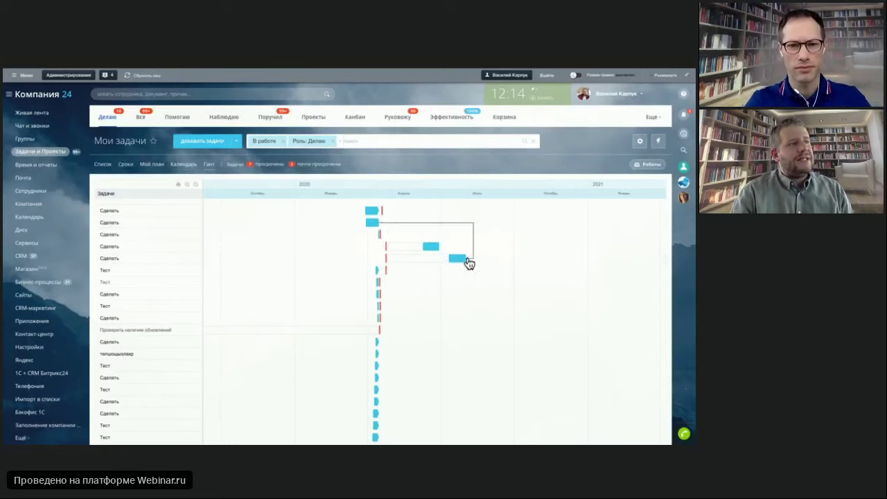
left_click_drag(370, 224, 541, 235)
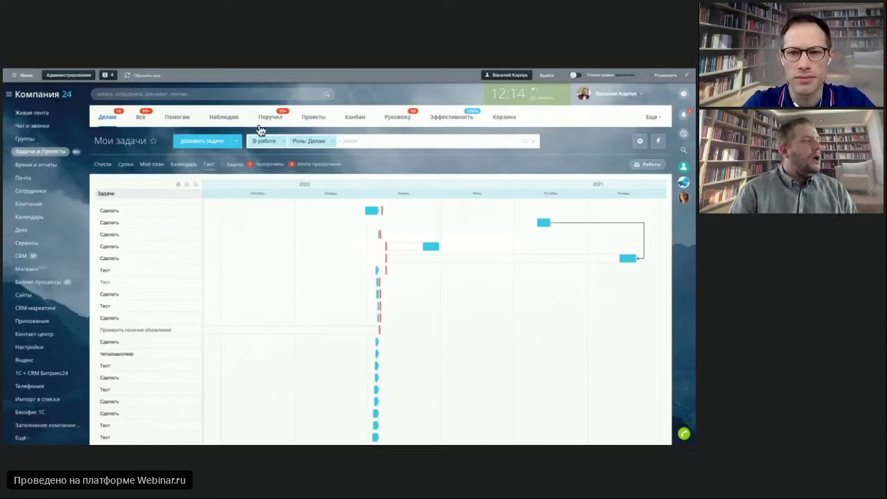
View my tasks as a list and on the "Мой план" board.
left_click(104, 165)
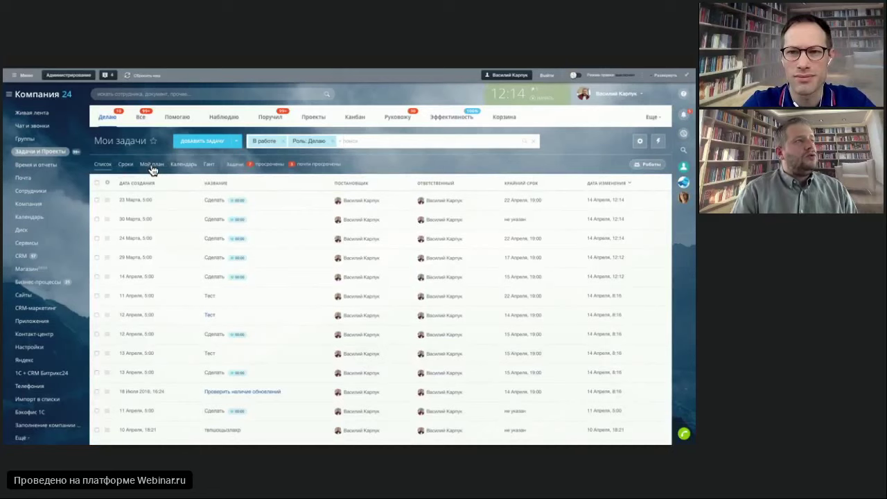
left_click(153, 167)
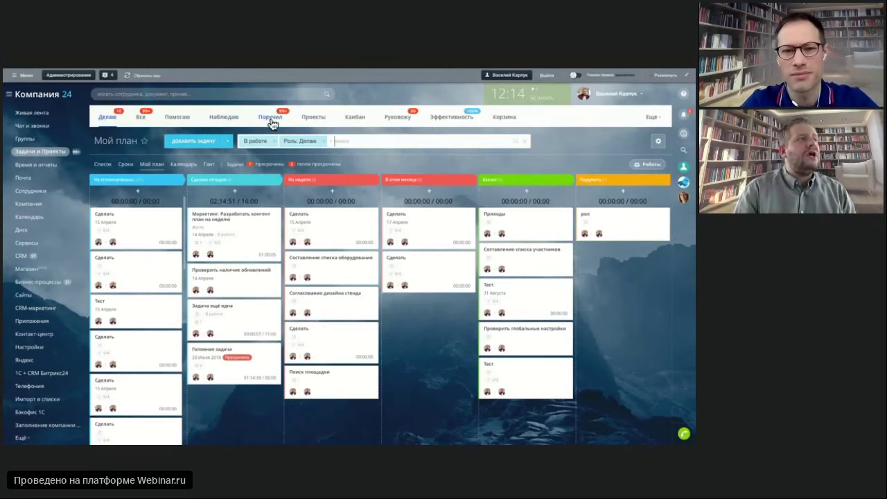
Review the task counts of supervised employees under "Руковожу" and open the tasks that the "Дирекция, kjhgh" employee assists with.
left_click(404, 116)
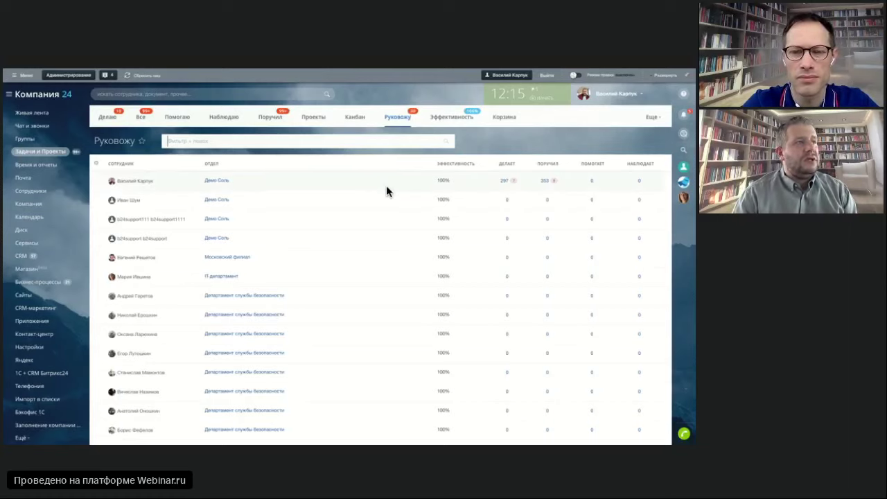
scroll(386, 185, "down", 1)
scroll(504, 246, "down", 2)
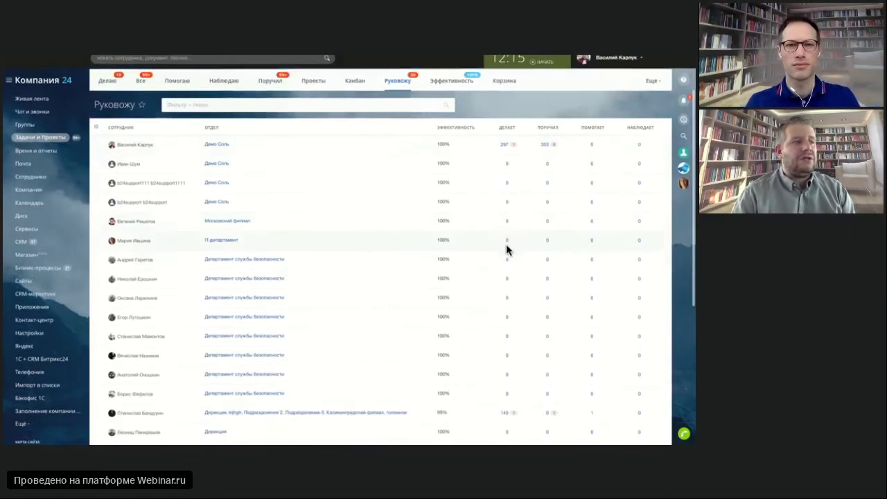
scroll(505, 360, "down", 2)
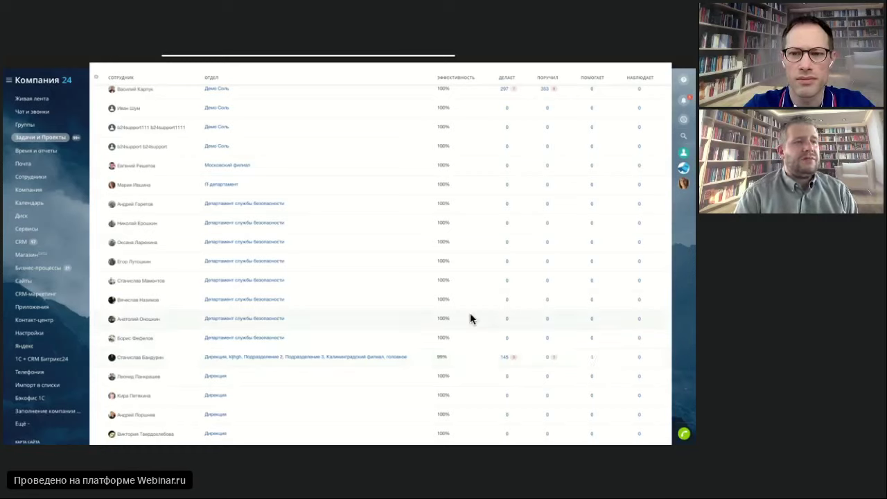
left_click(592, 359)
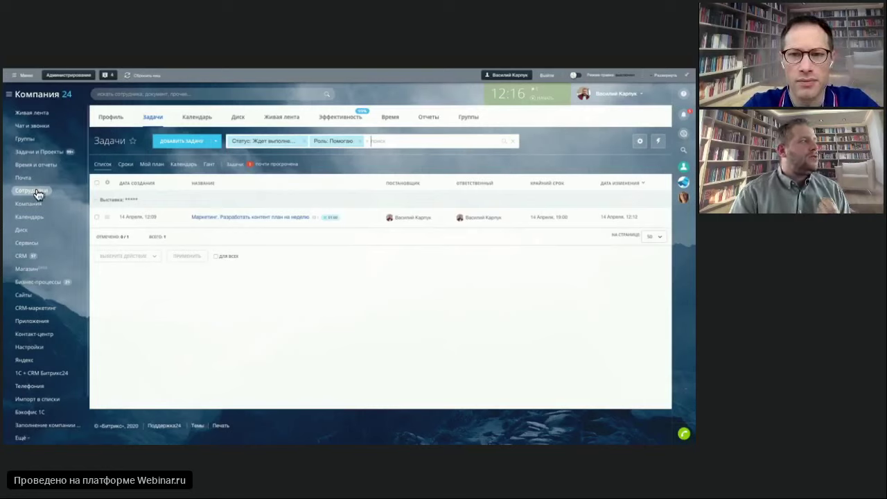
Open the kanban of the "Выставка: *****" group and move the "Подготовить ****" and "Рассмотреть ***" tasks to "Сделаны".
left_click(35, 142)
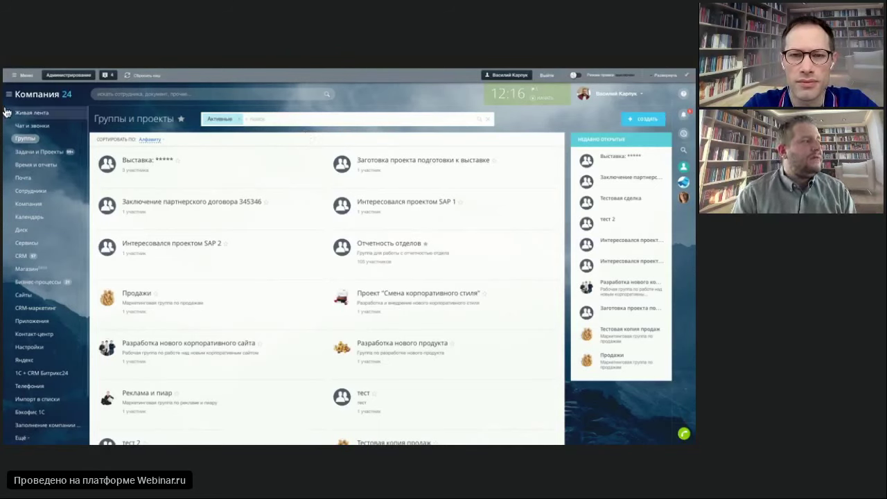
left_click(130, 162)
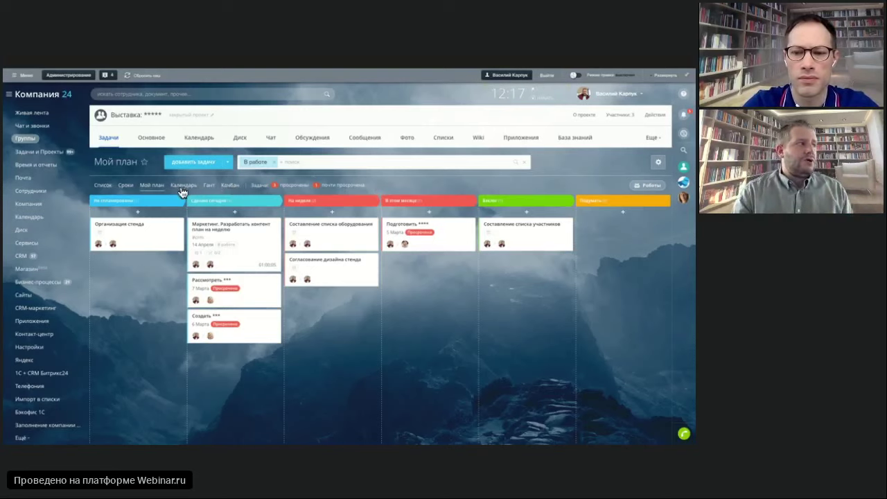
left_click(229, 186)
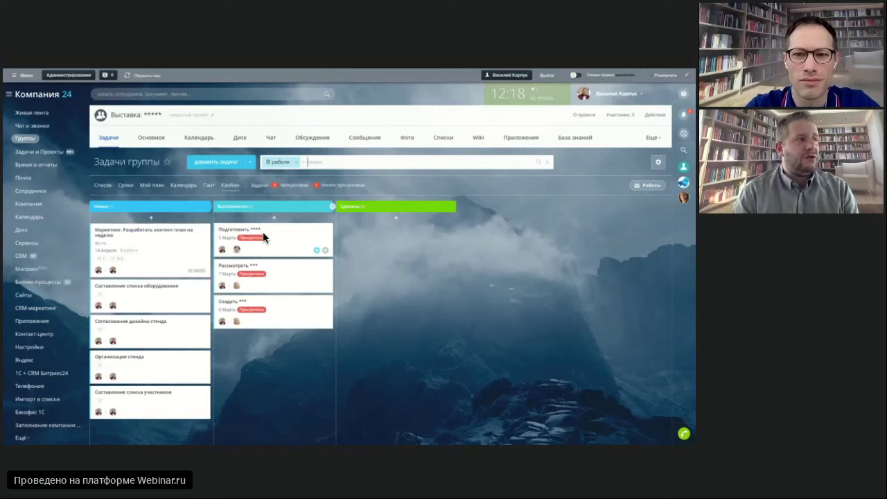
left_click(316, 250)
left_click_drag(281, 255, 362, 251)
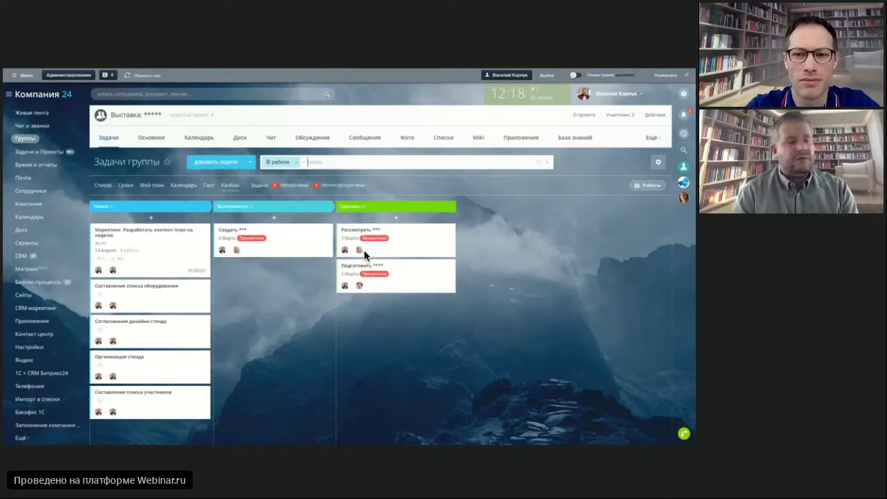
Set the deadline of the "Создать ***" task to 24 April 2020.
left_click(226, 239)
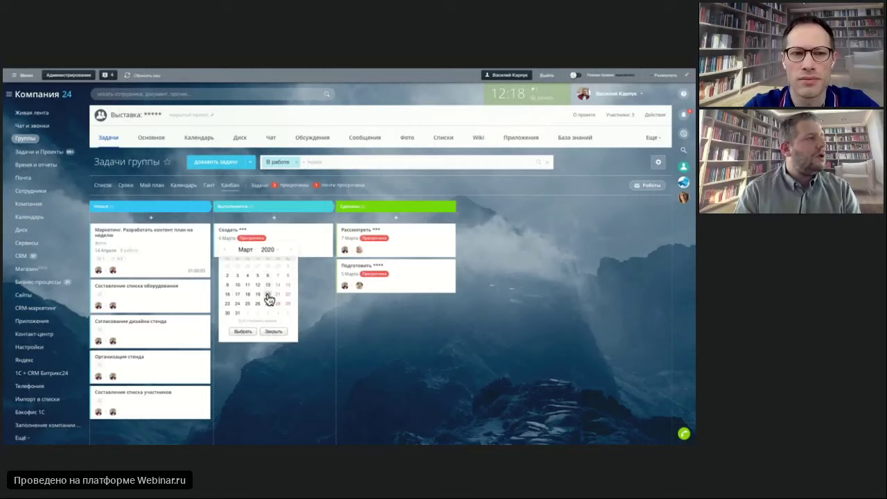
left_click(243, 331)
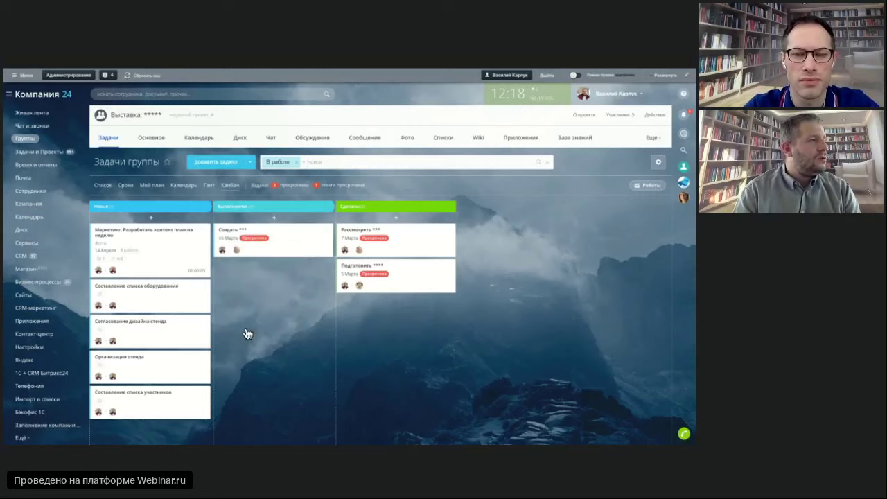
left_click(317, 250)
left_click(291, 253)
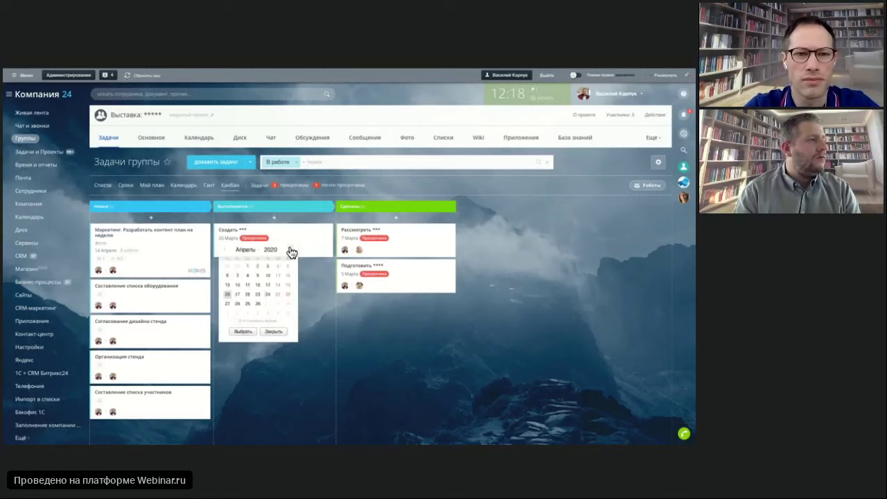
left_click(269, 294)
left_click(245, 331)
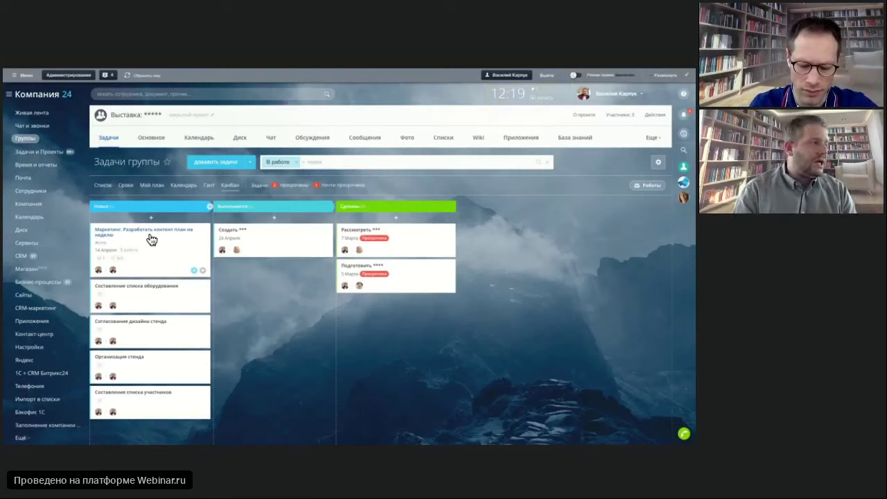
Set the deadline of the "Составление списка оборудования" task to 18 May 2020.
left_click(97, 296)
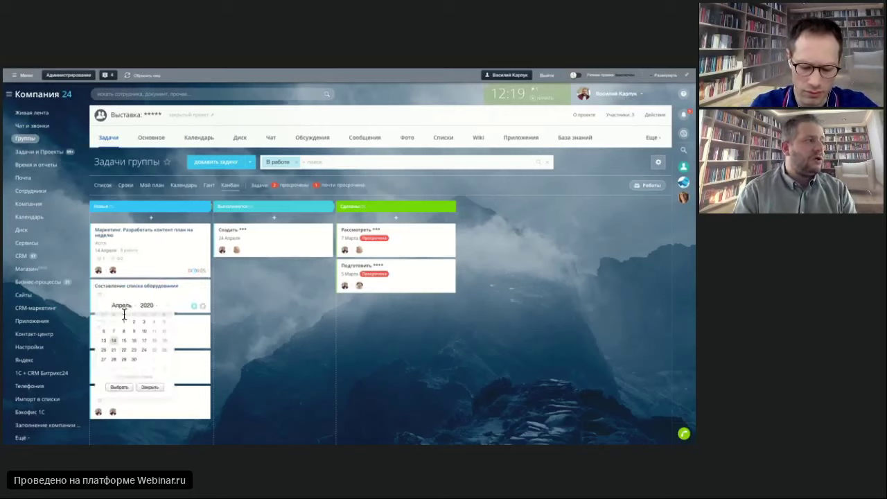
left_click(168, 309)
left_click(103, 350)
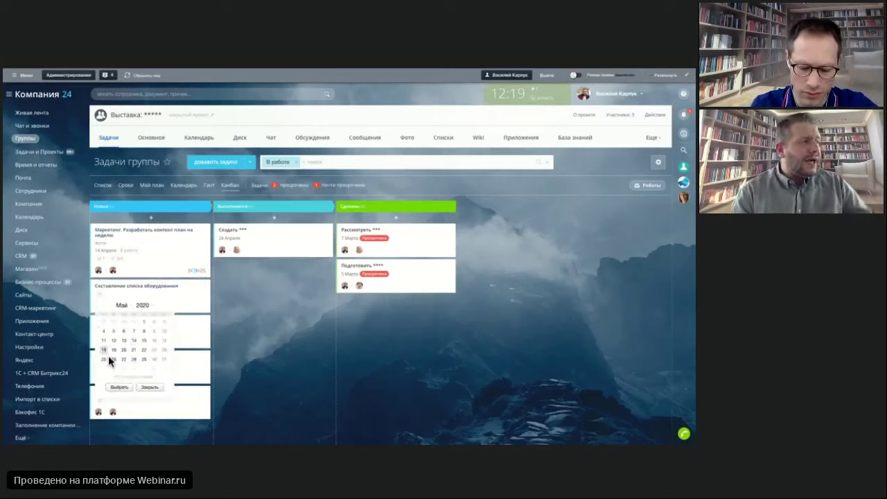
left_click(120, 387)
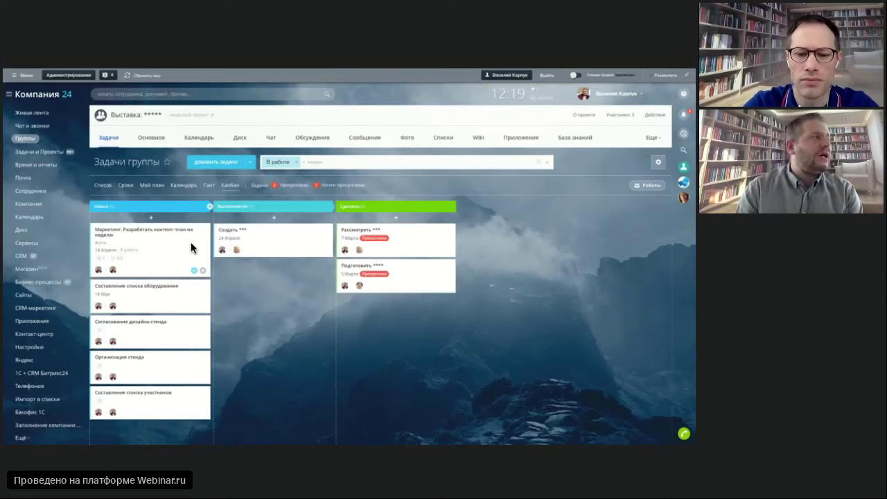
Open the "Создать ***" task and post the comment "примен".
left_click(234, 231)
left_click(208, 294)
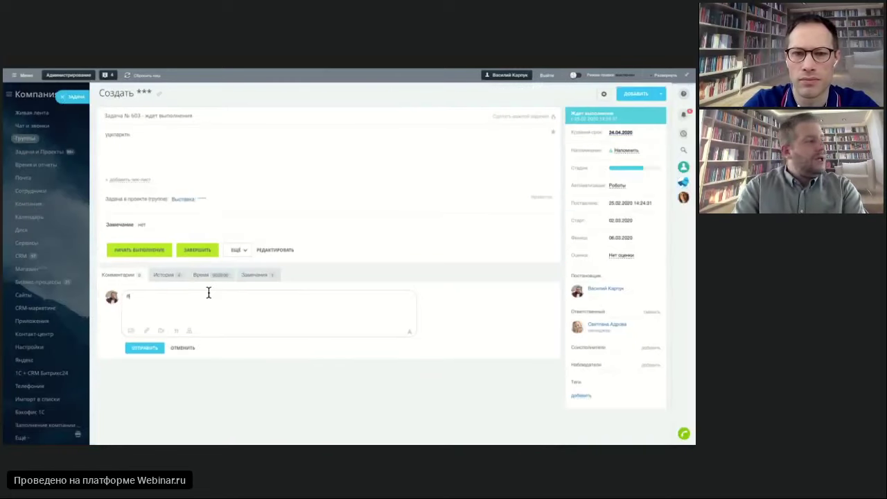
type("примен")
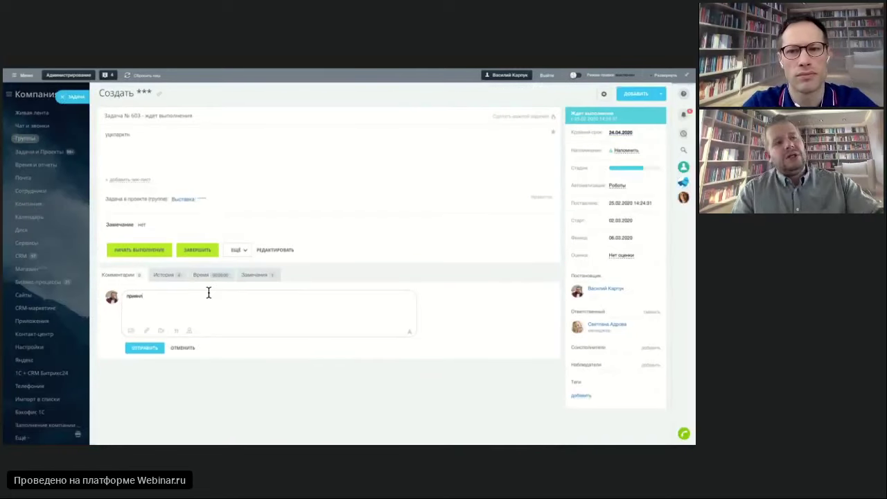
left_click(153, 348)
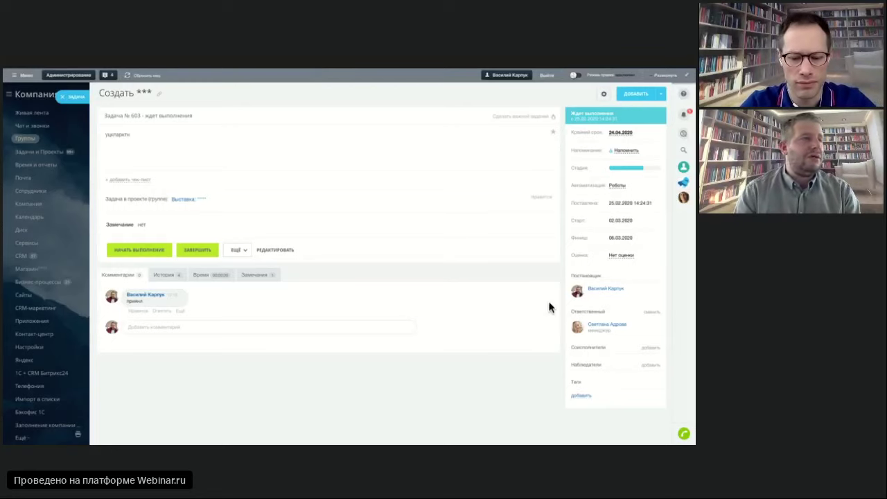
Reassign the "Создать ***" task to another responsible employee and return to the group's kanban.
left_click(650, 313)
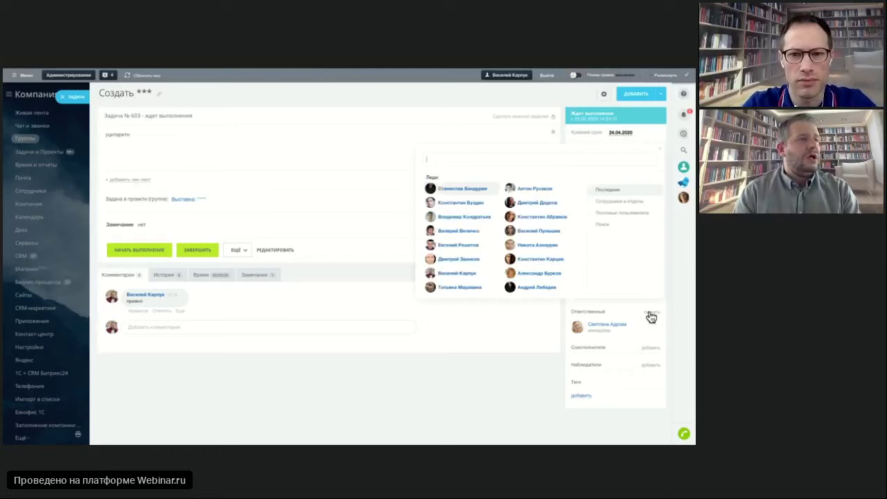
left_click(458, 231)
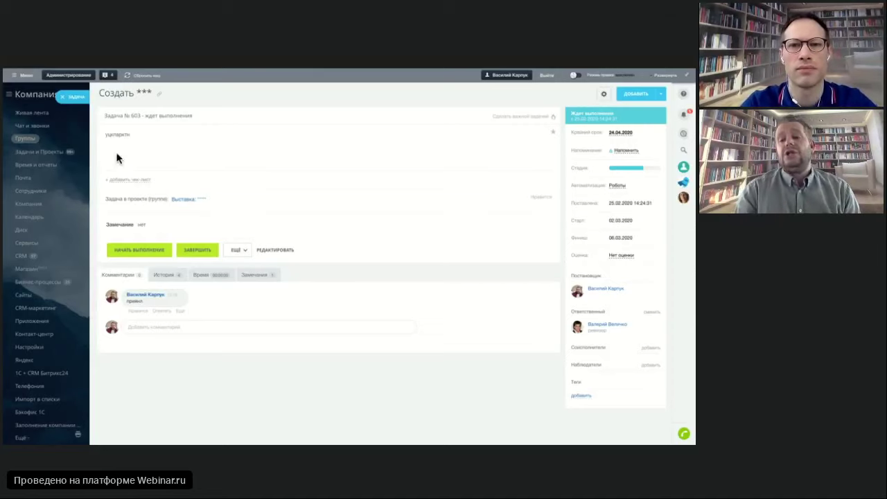
left_click(70, 104)
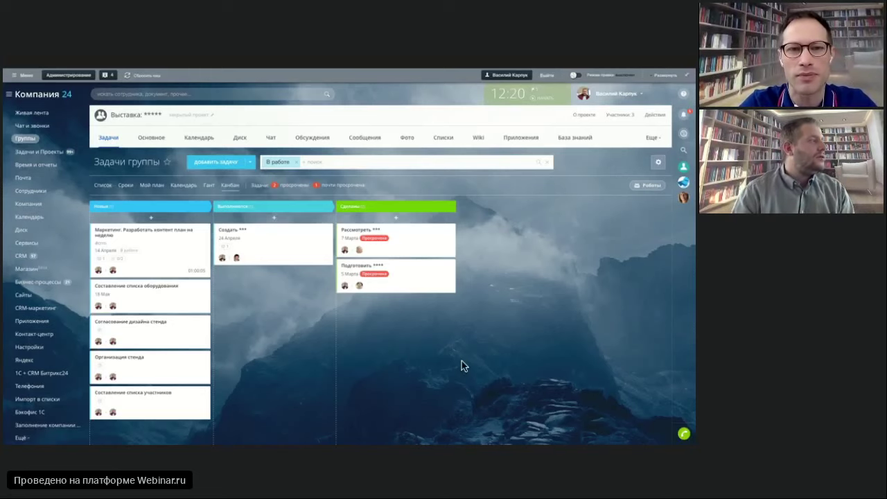
Show my overdue and nearly overdue tasks under the "Делаю" role, and view the "Эффективность" page.
left_click(35, 154)
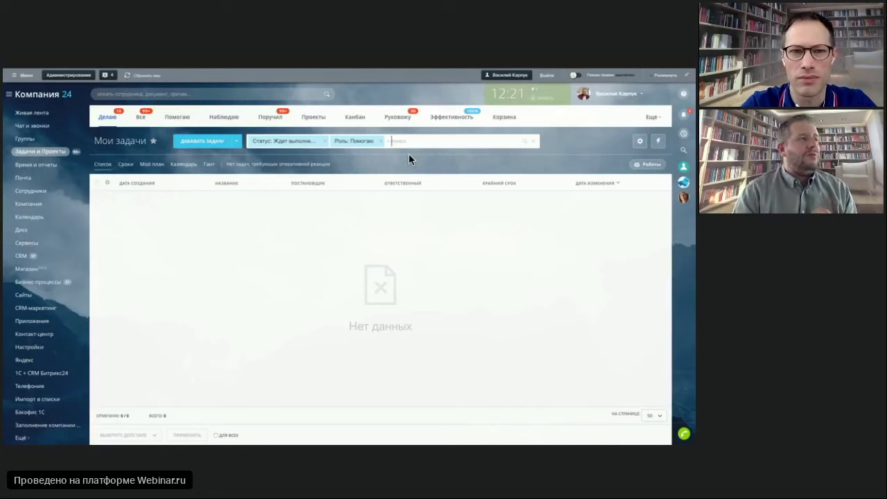
left_click(380, 141)
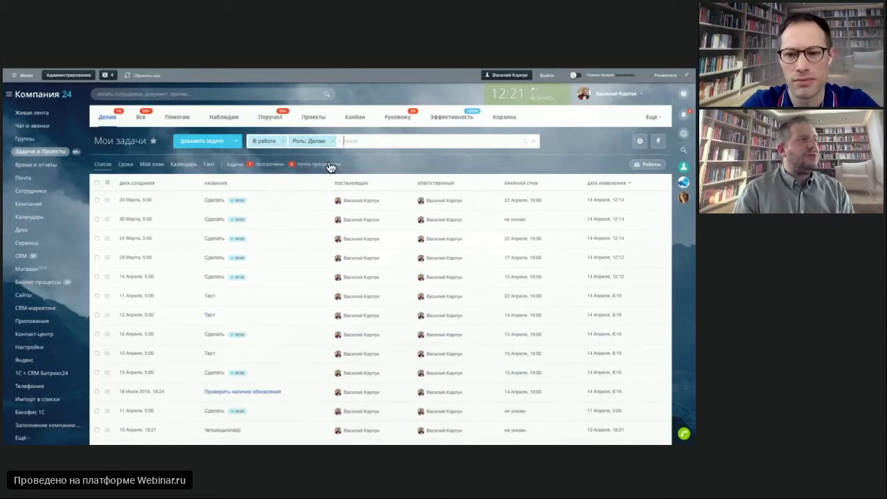
left_click(268, 166)
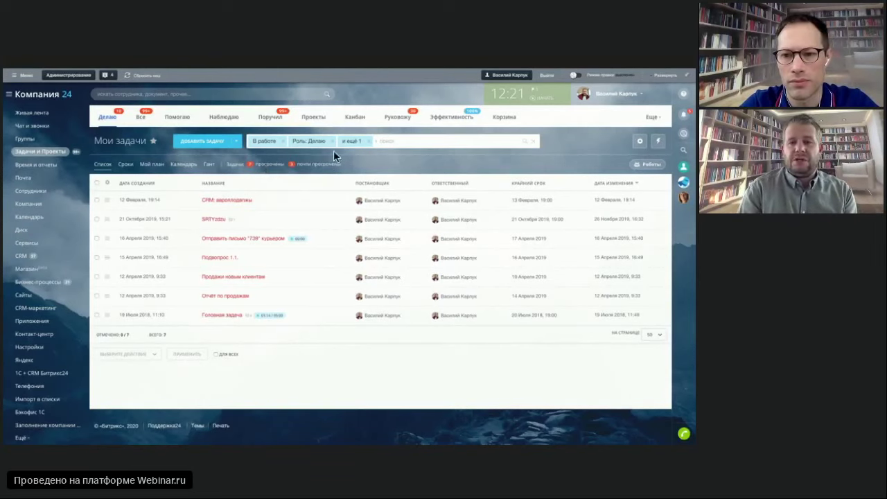
left_click(319, 166)
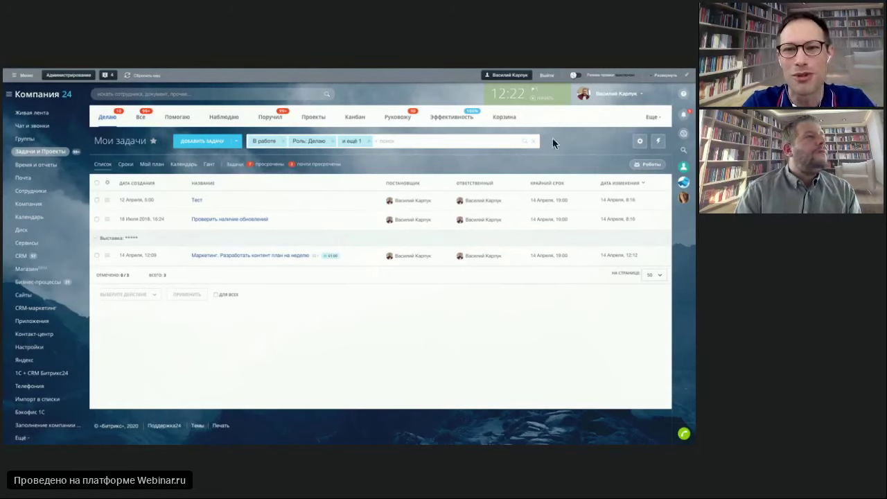
left_click(449, 118)
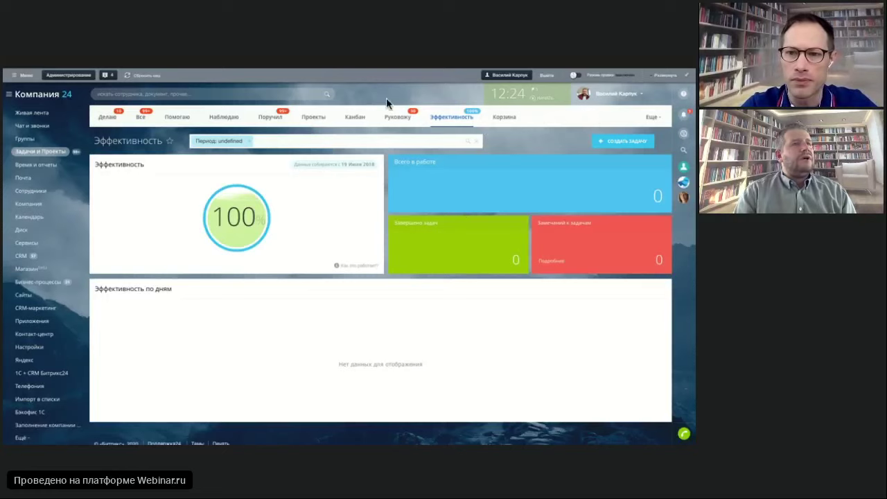
Open the task reports list and create a copy of the standard report "Занятость по проектам" in the report builder.
left_click(651, 119)
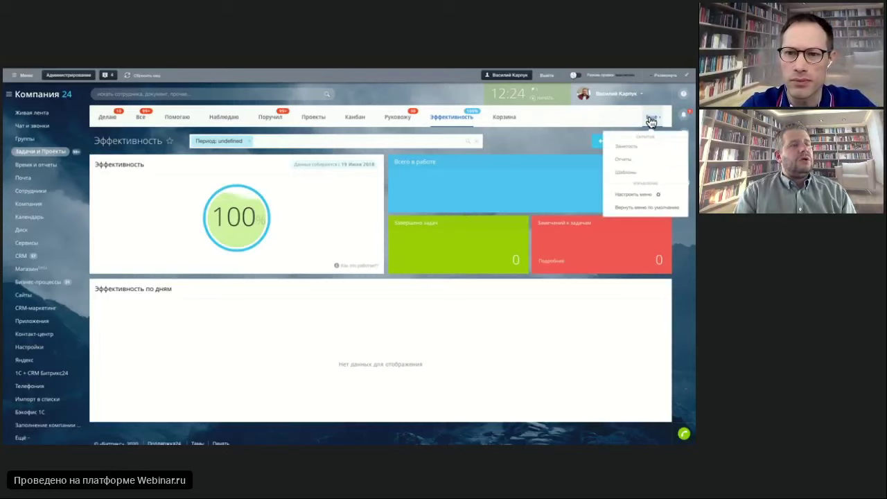
left_click(622, 160)
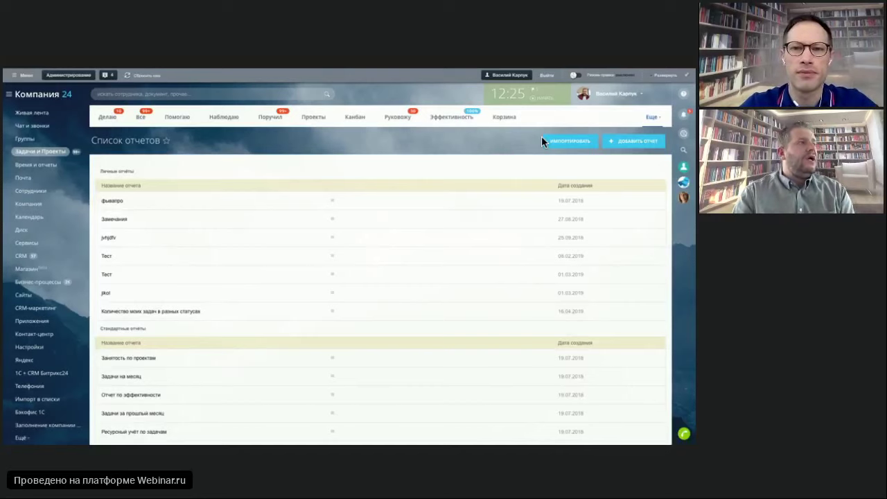
scroll(258, 240, "down", 2)
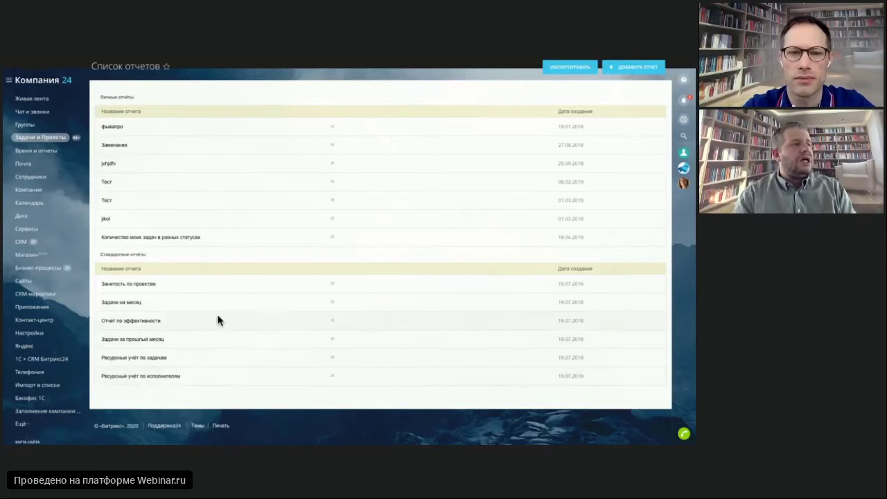
left_click(333, 284)
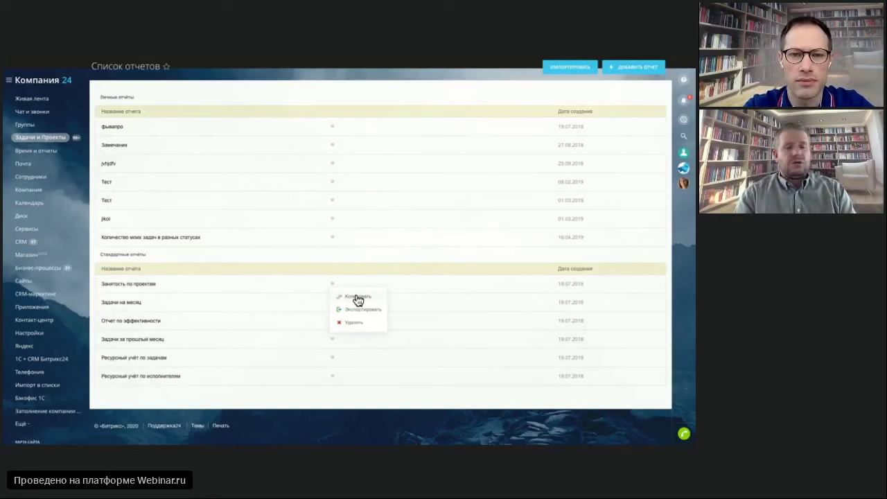
left_click(357, 299)
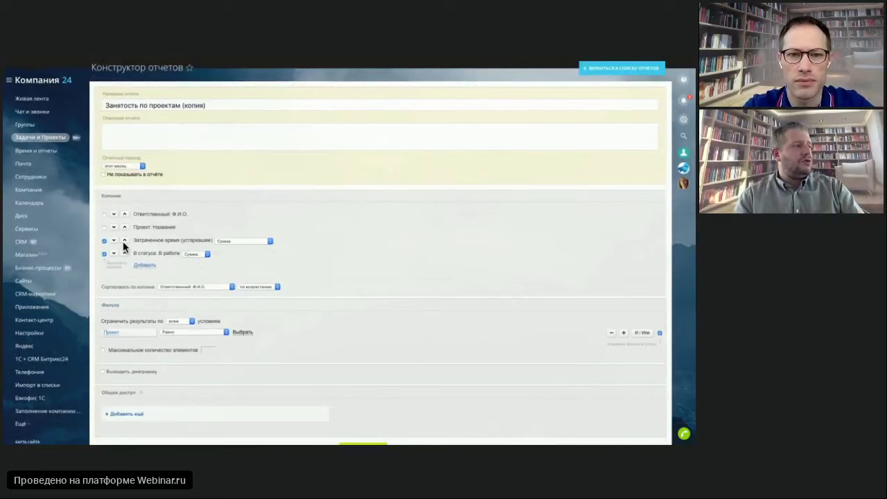
Add the "Описание" column to the copied "Занятость по проектам" report.
left_click(144, 266)
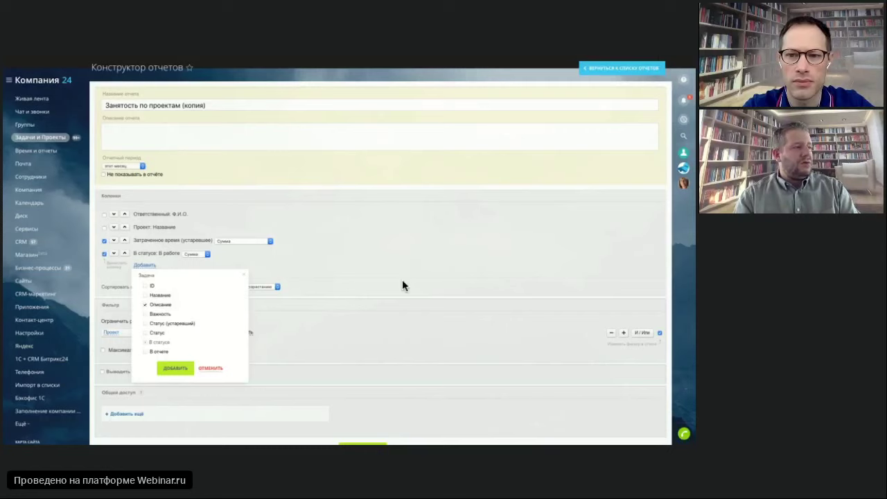
left_click(175, 368)
scroll(160, 373, "down", 3)
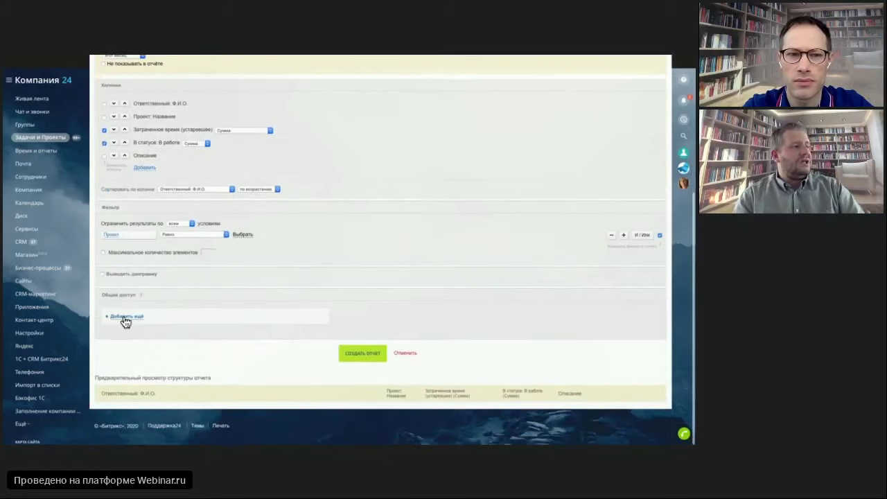
Enable the chart with the responsible person as argument and total time spent as value, and create the report.
left_click(121, 274)
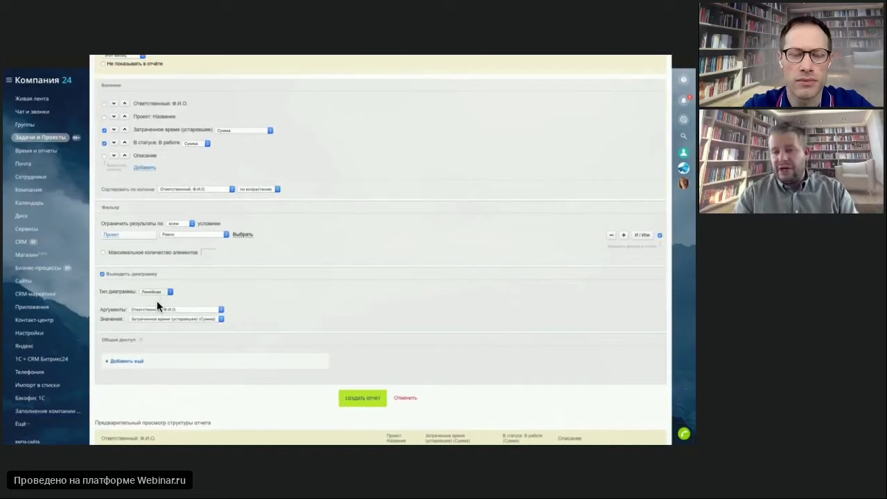
left_click(157, 302)
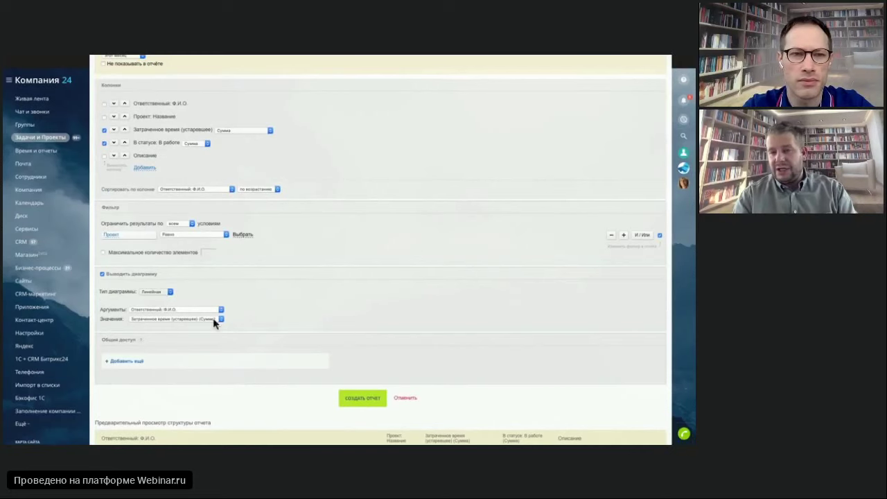
left_click(362, 400)
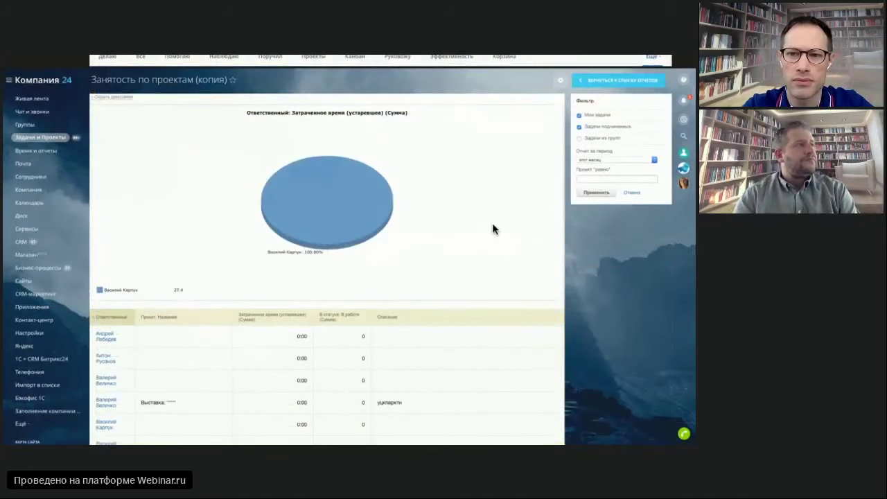
Examine the new report's chart, task rows and totals, and open the standard report "Ресурсный учёт по задачам".
scroll(492, 230, "down", 2)
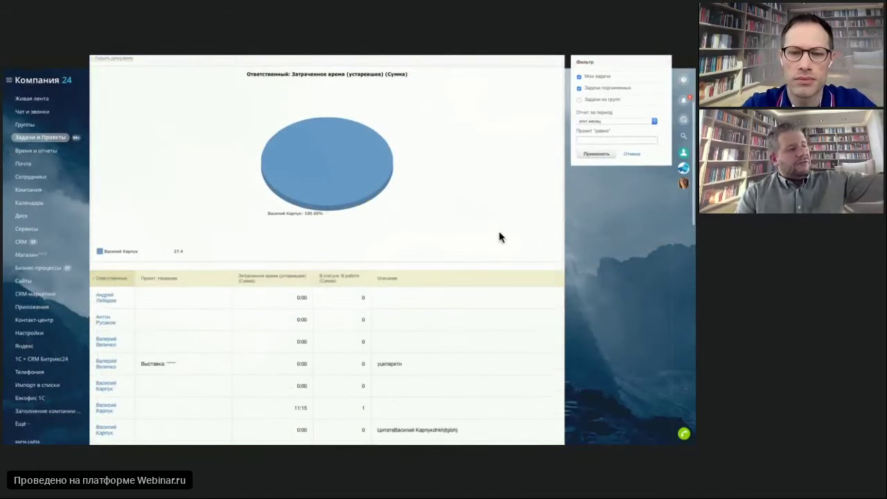
scroll(500, 238, "down", 5)
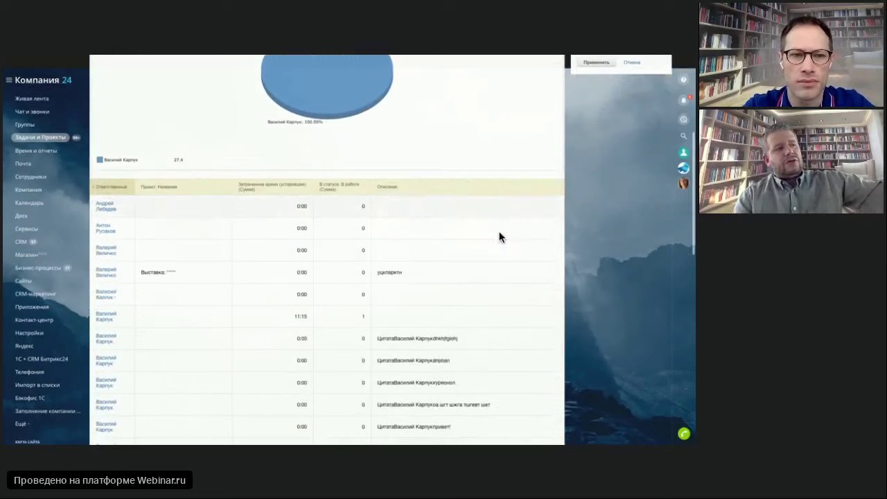
scroll(501, 237, "down", 10)
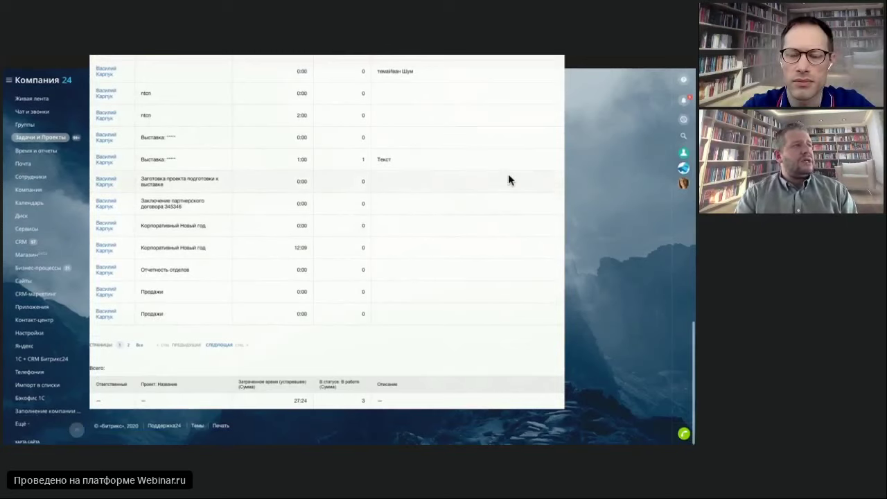
scroll(509, 179, "up", 5)
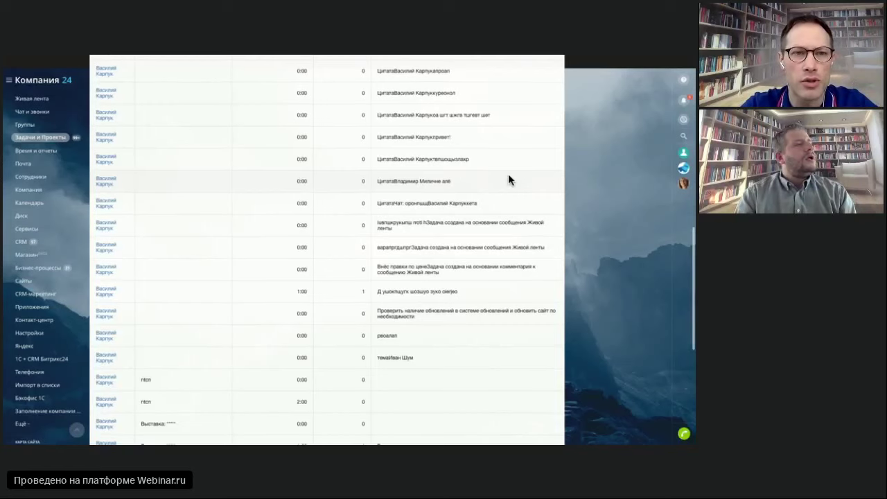
scroll(508, 179, "up", 1)
scroll(508, 179, "up", 10)
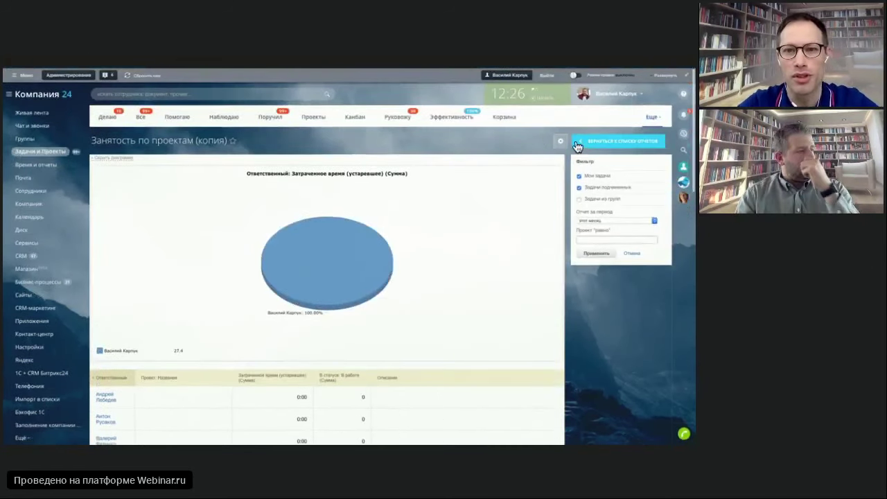
left_click(578, 144)
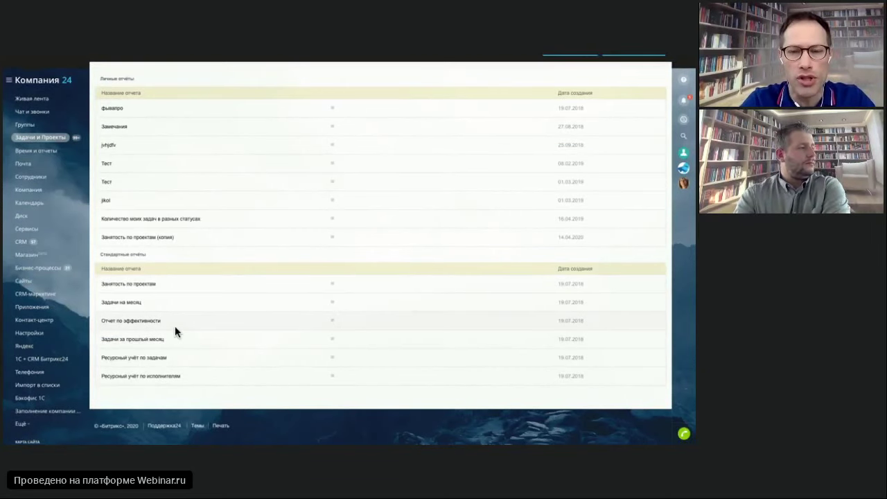
left_click(132, 358)
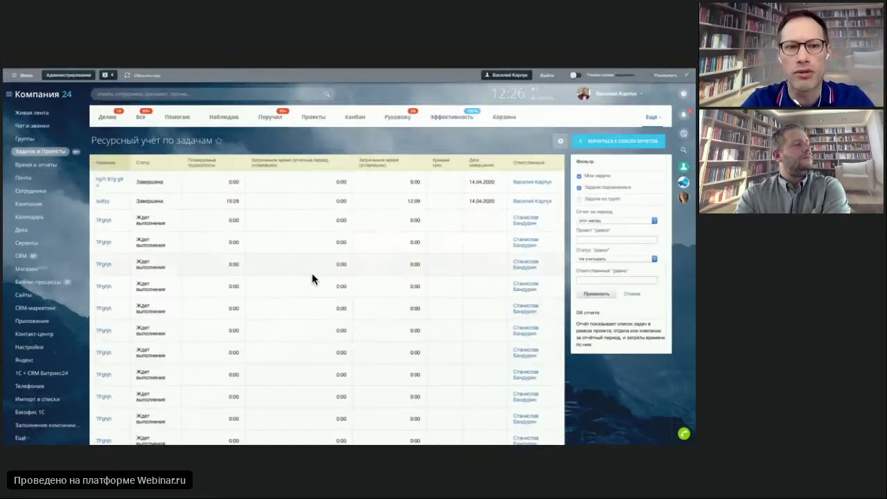
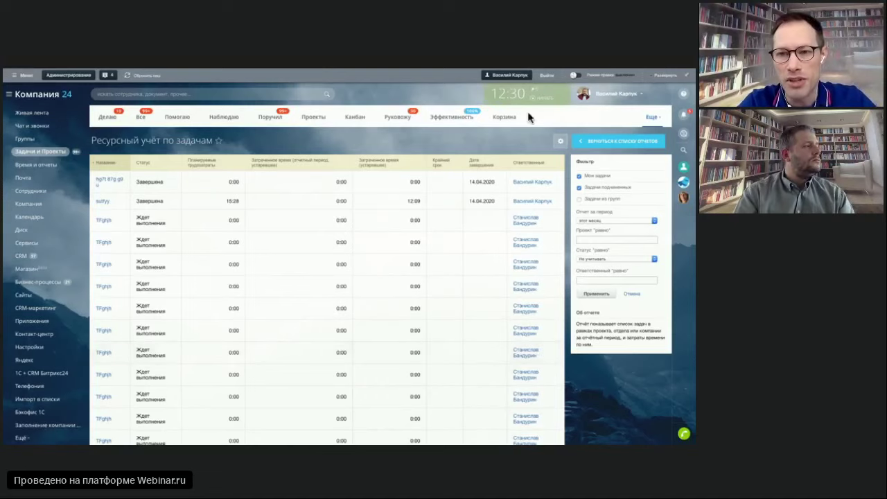
Open the task kanban of the "Выставка: *****" group from the list of groups and projects.
left_click(52, 164)
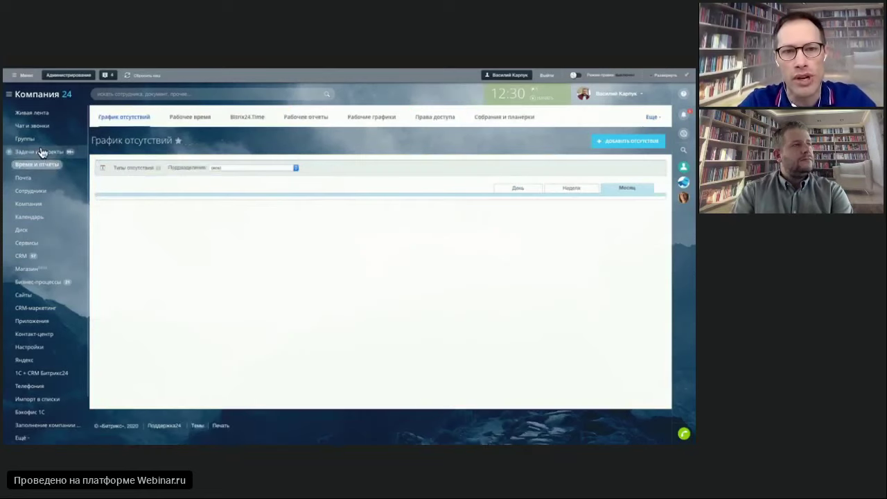
left_click(31, 140)
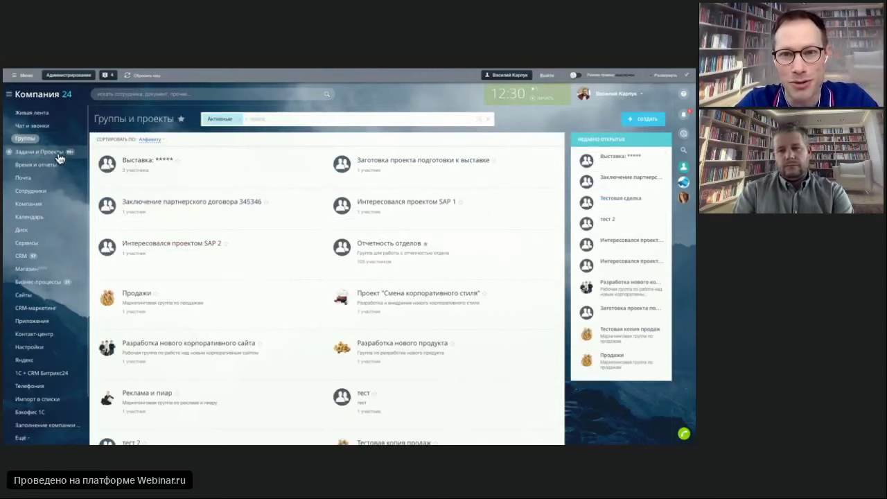
left_click(136, 164)
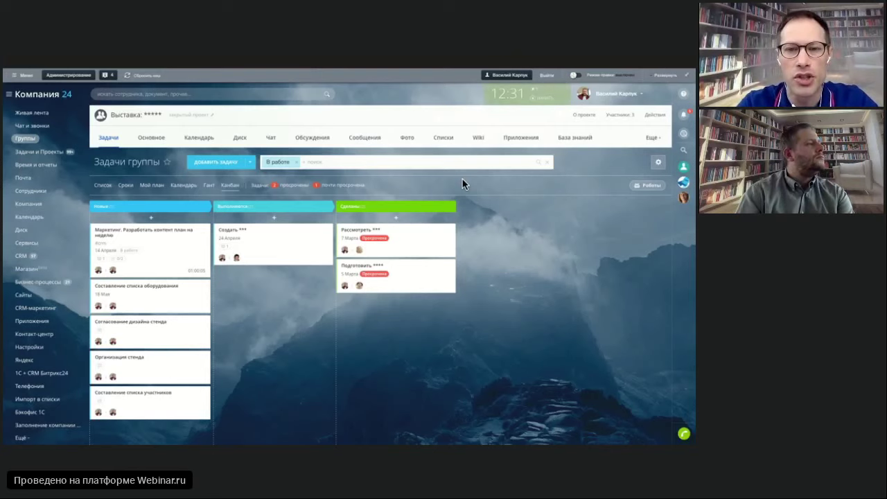
Open the "Рабочие отчеты" page in the "Время и отчеты" section and turn on its settings mode.
left_click(48, 168)
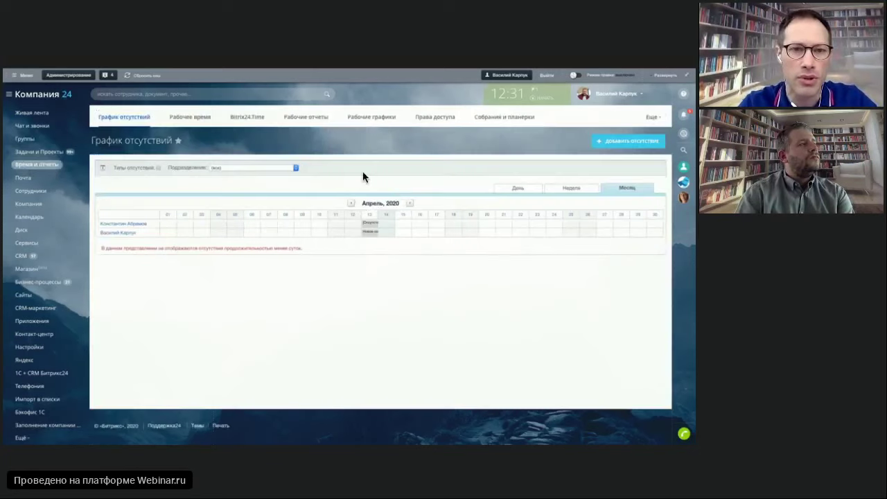
left_click(312, 117)
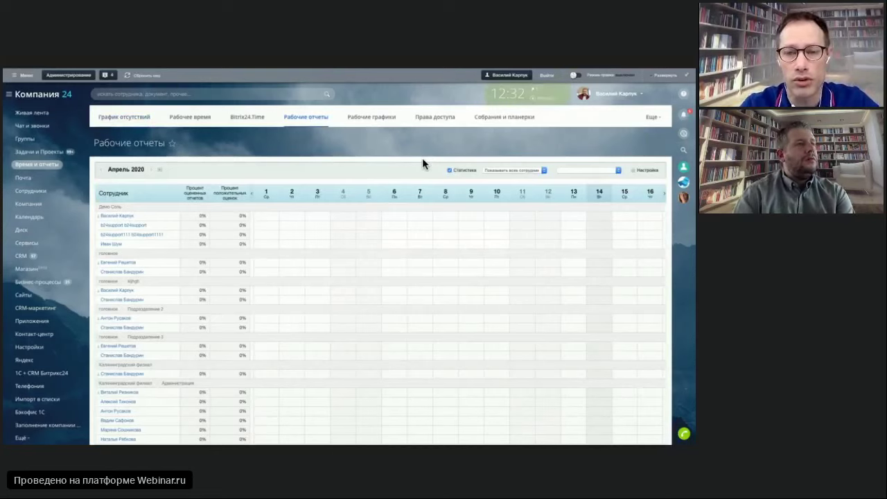
left_click(633, 171)
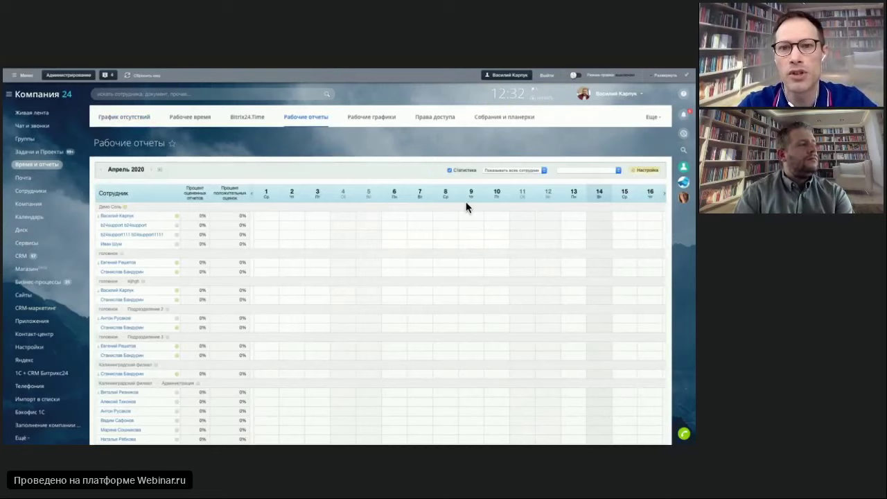
Set the first listed employee's work report to the period "Неделя", due on "Пятница" at 16:35, and save the settings.
left_click(176, 216)
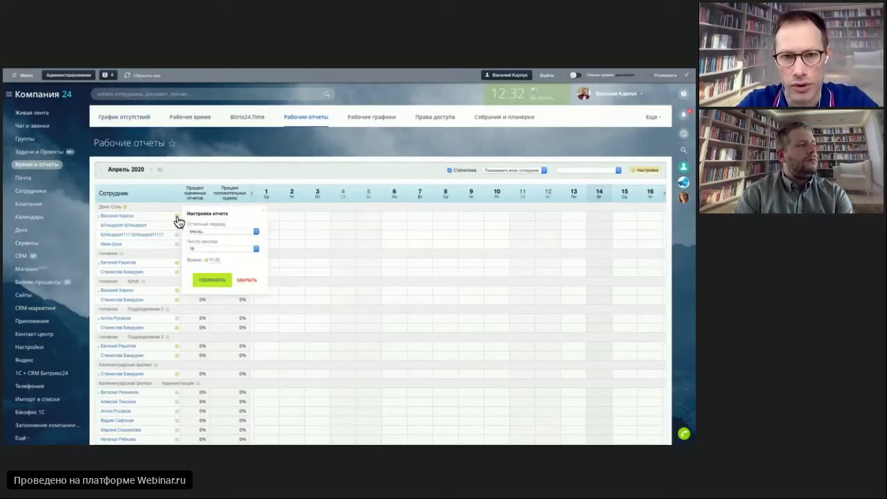
left_click(217, 231)
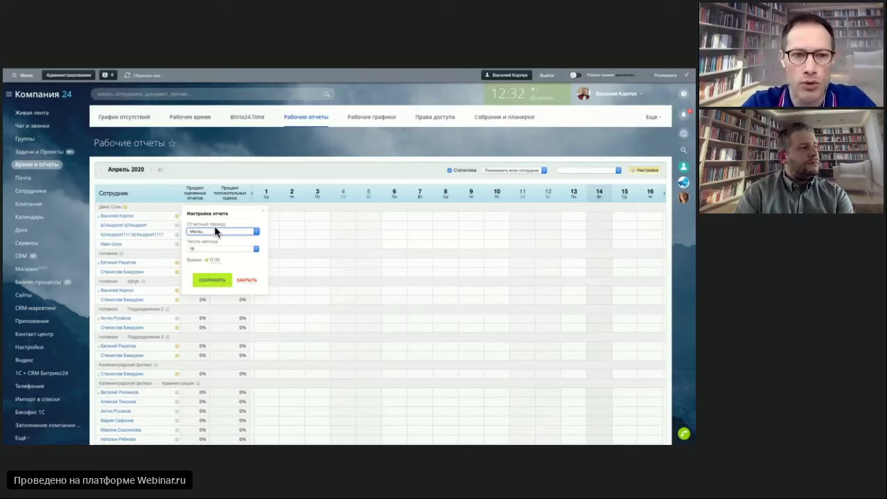
left_click(217, 247)
left_click(217, 248)
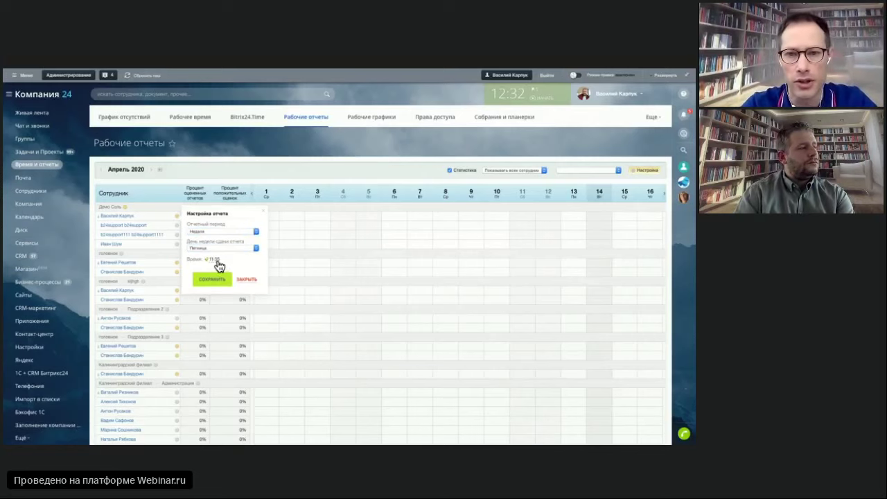
left_click(215, 260)
scroll(221, 302, "up", 7)
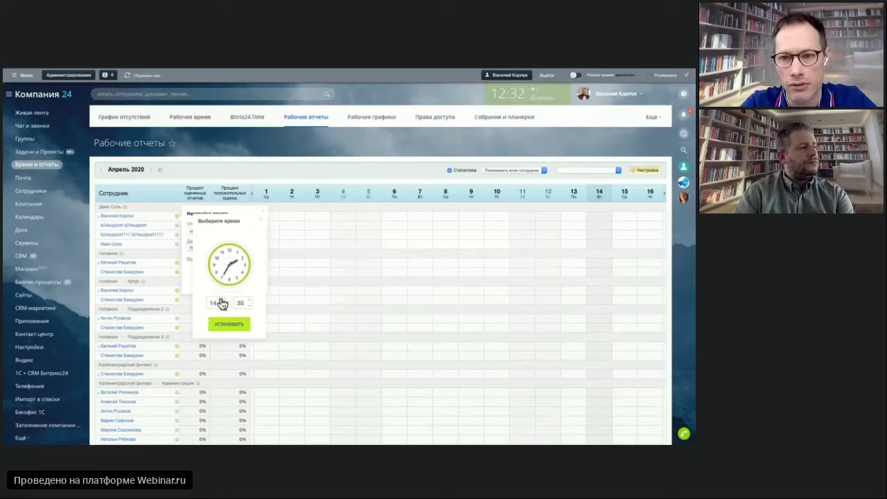
left_click(229, 324)
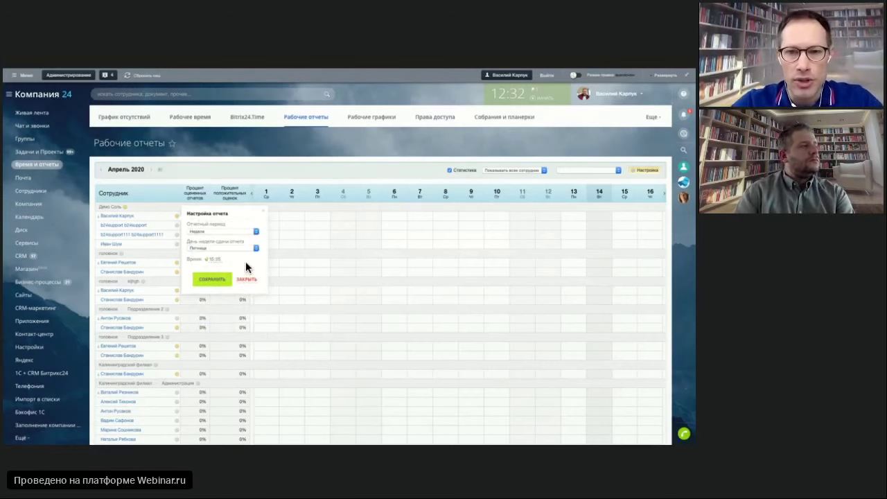
left_click(212, 279)
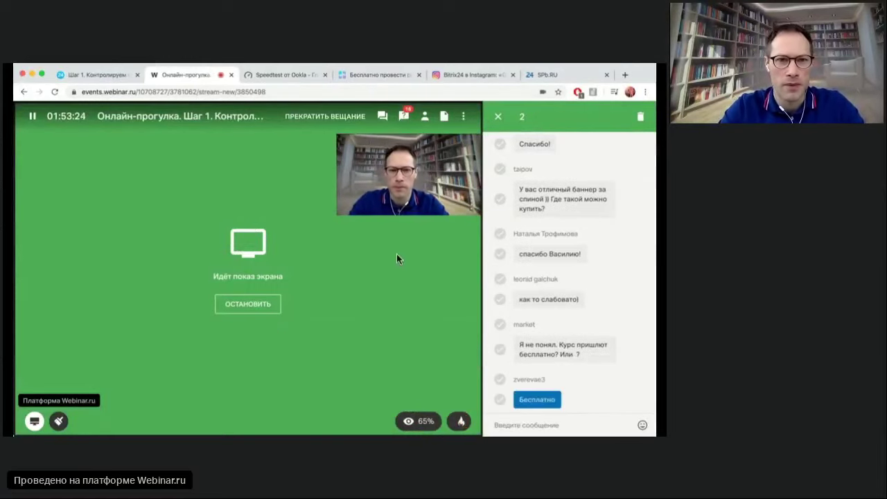
Switch to the bitrix24_ru giveaway post on Instagram, dismiss the notifications and review the post's conditions and comments.
mouse_move(549, 184)
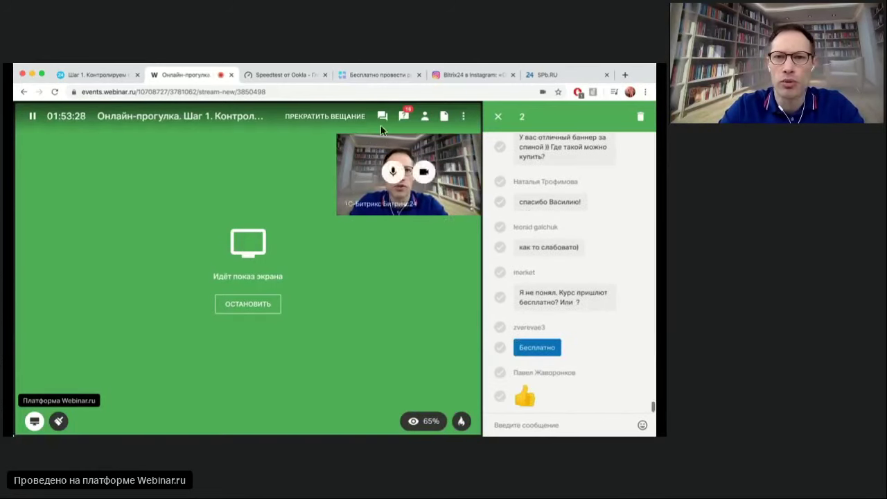
left_click(488, 75)
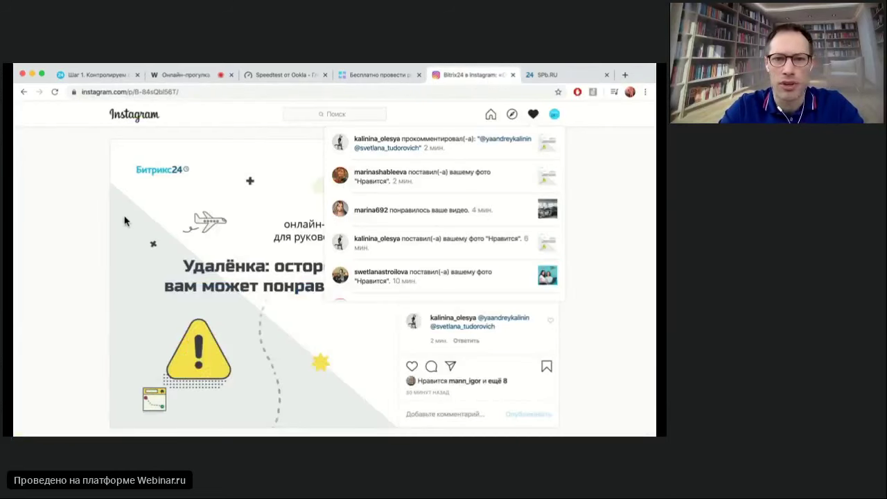
left_click(55, 243)
scroll(56, 243, "down", 2)
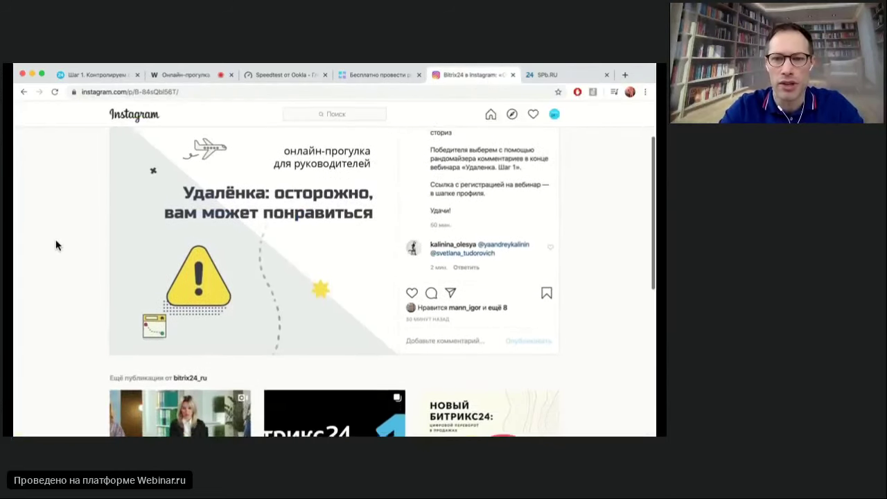
scroll(57, 244, "up", 2)
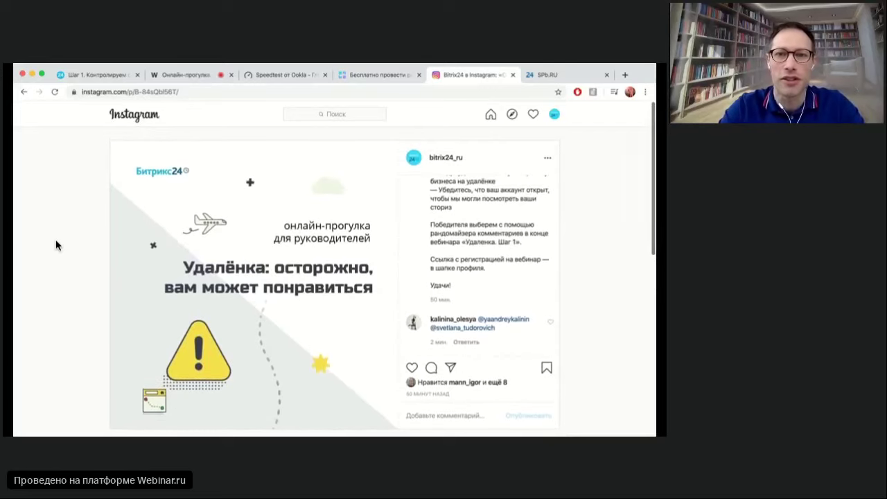
scroll(56, 241, "down", 1)
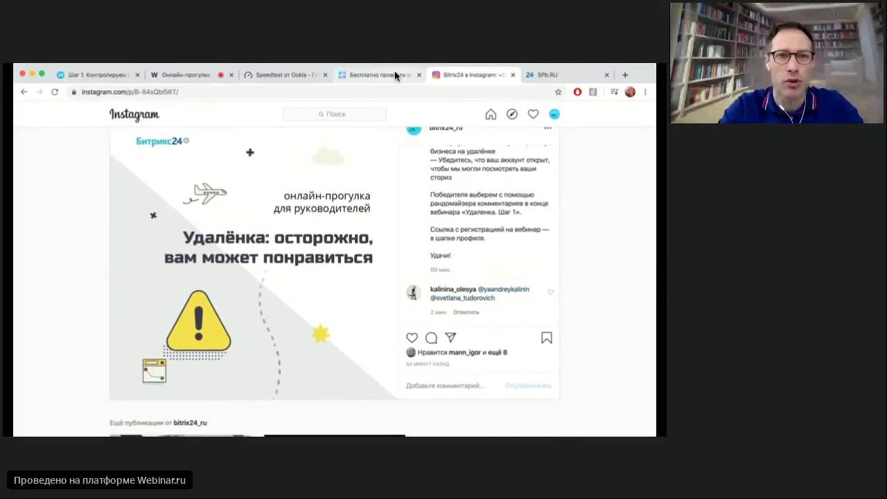
Check the webinar chat and the YouToGift one-click giveaway page, and select the web address of the Instagram giveaway post.
left_click(192, 75)
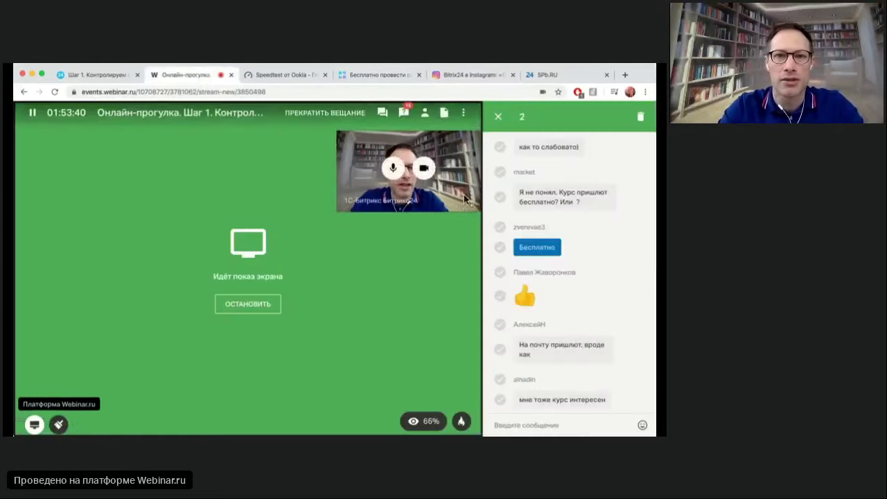
left_click(352, 70)
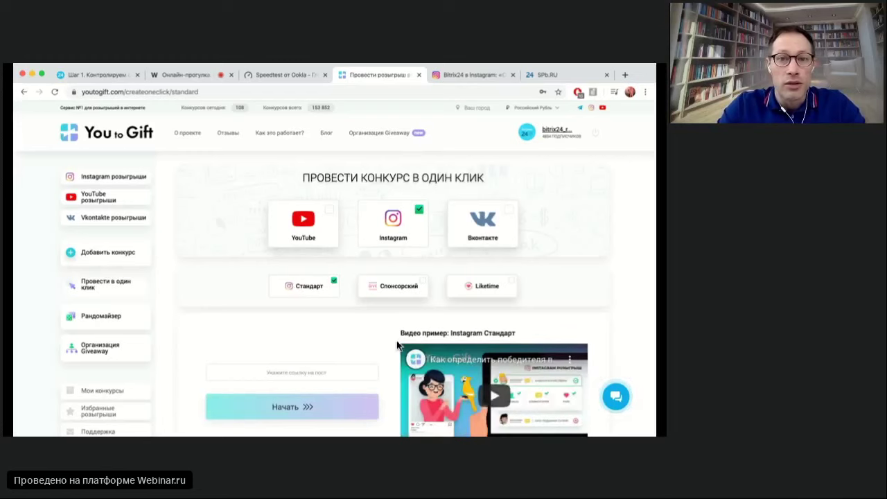
left_click(452, 76)
left_click(261, 91)
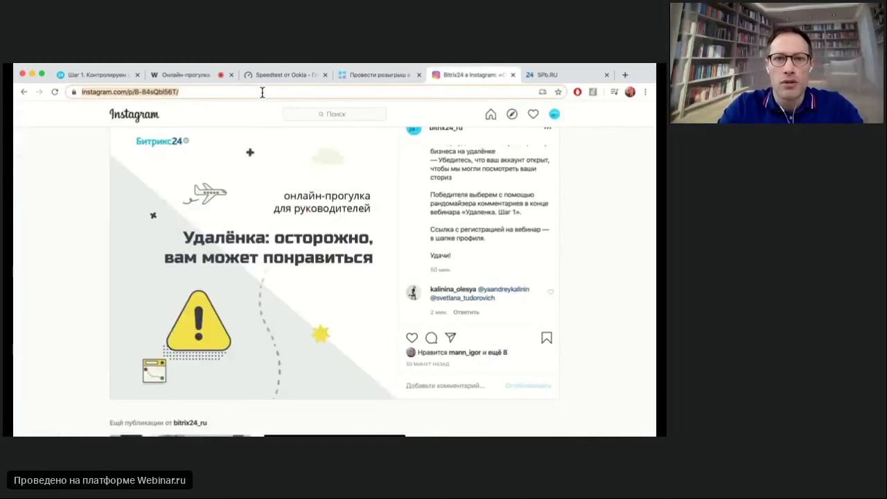